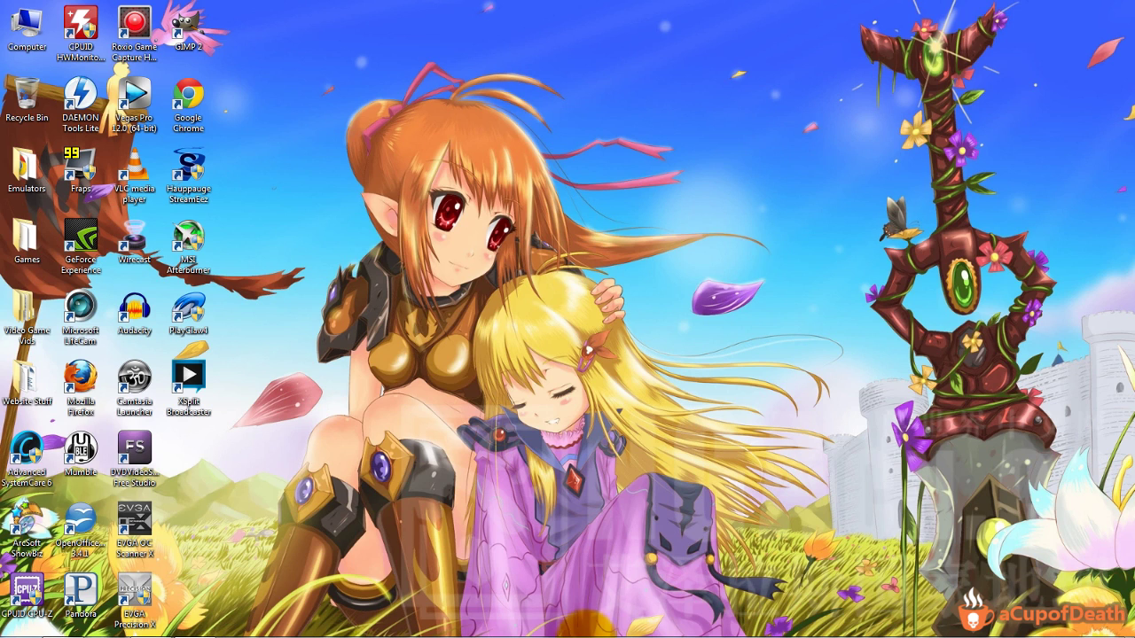
Bring the HD PVR 2 support page back up and show its Beta section
mouse_move(71, 625)
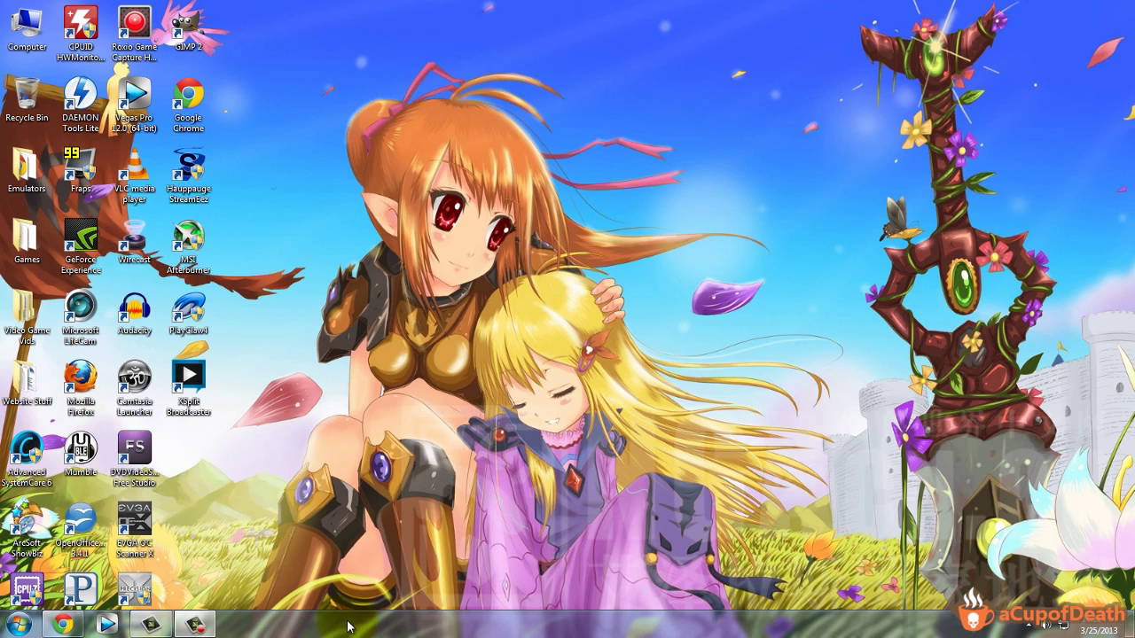
left_click(71, 625)
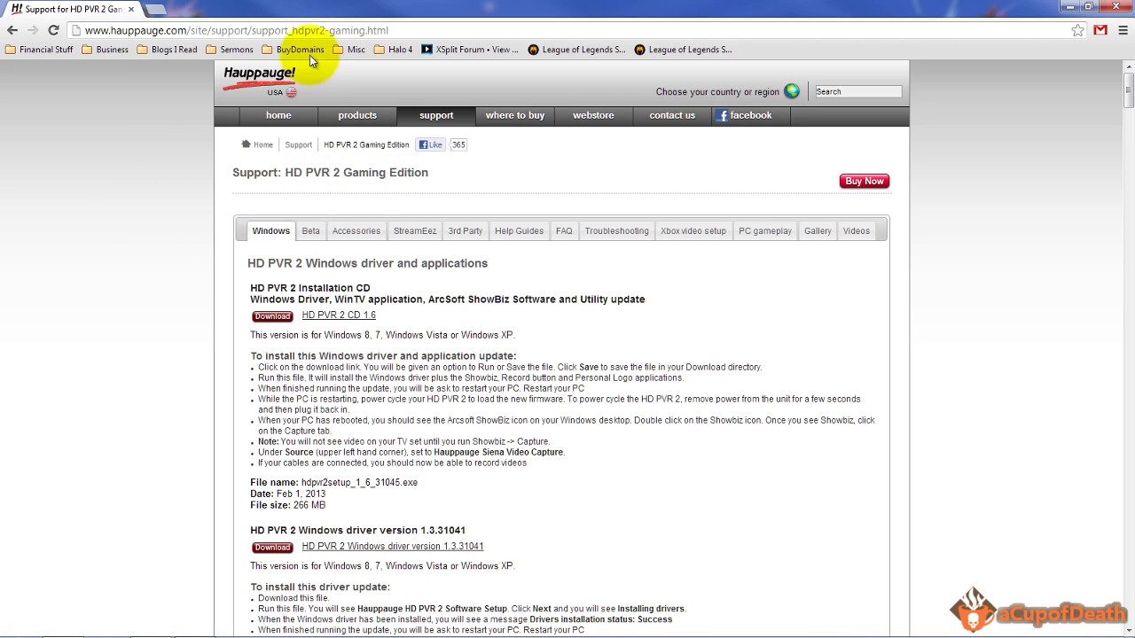
left_click(309, 238)
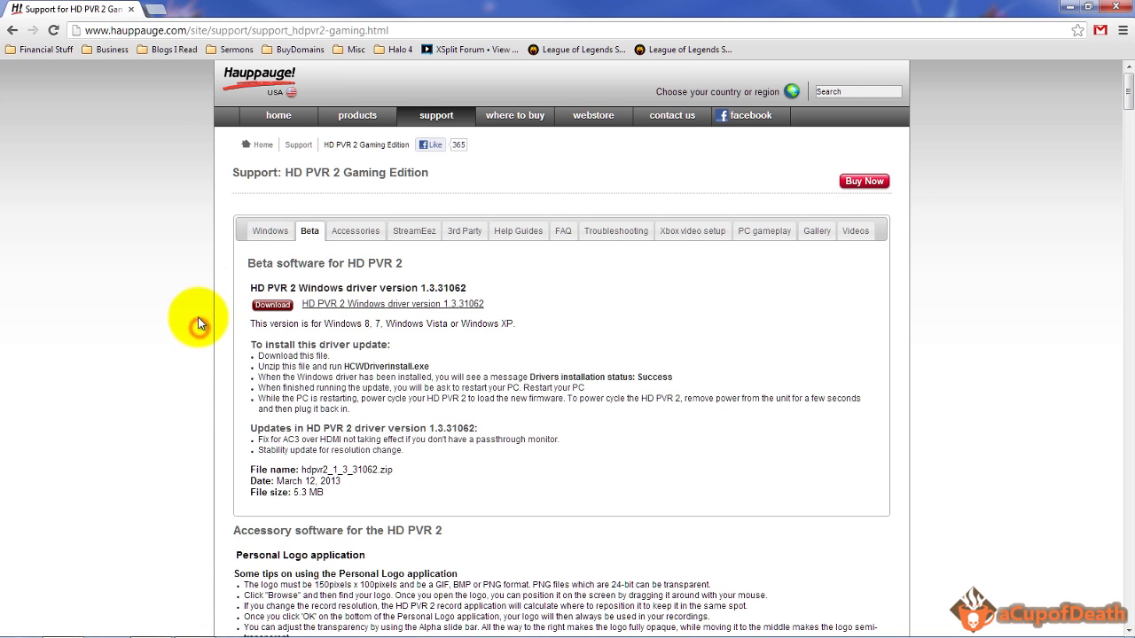
Download the StreamEez for HD PVR 2 Installation CD from the Beta downloads
scroll(209, 346, "down", 2)
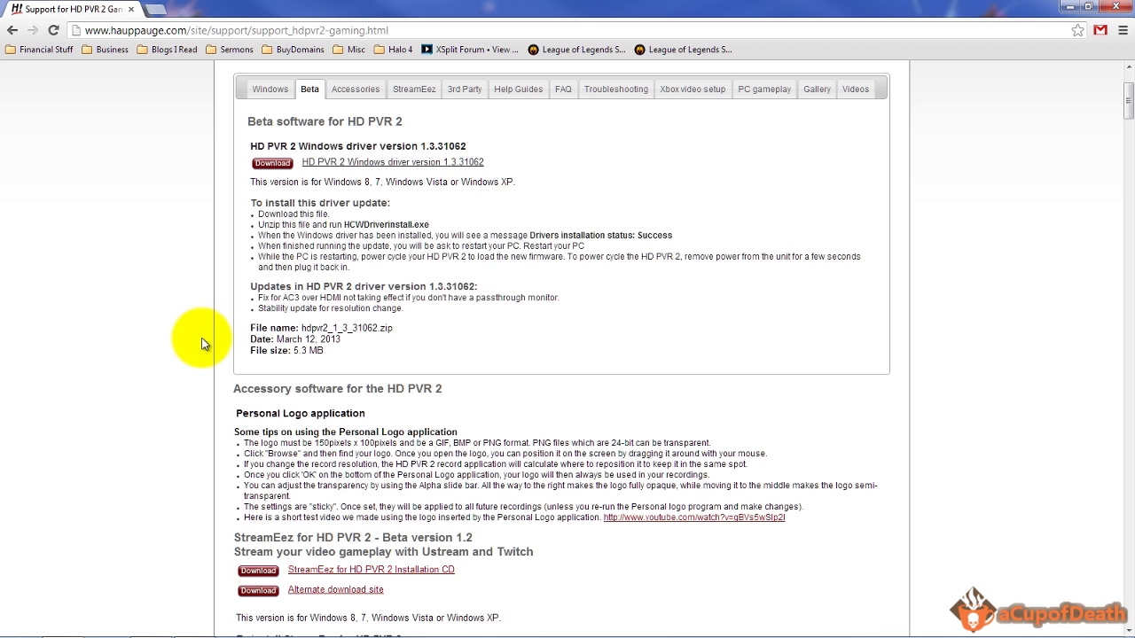
scroll(212, 366, "down", 1)
scroll(213, 362, "down", 1)
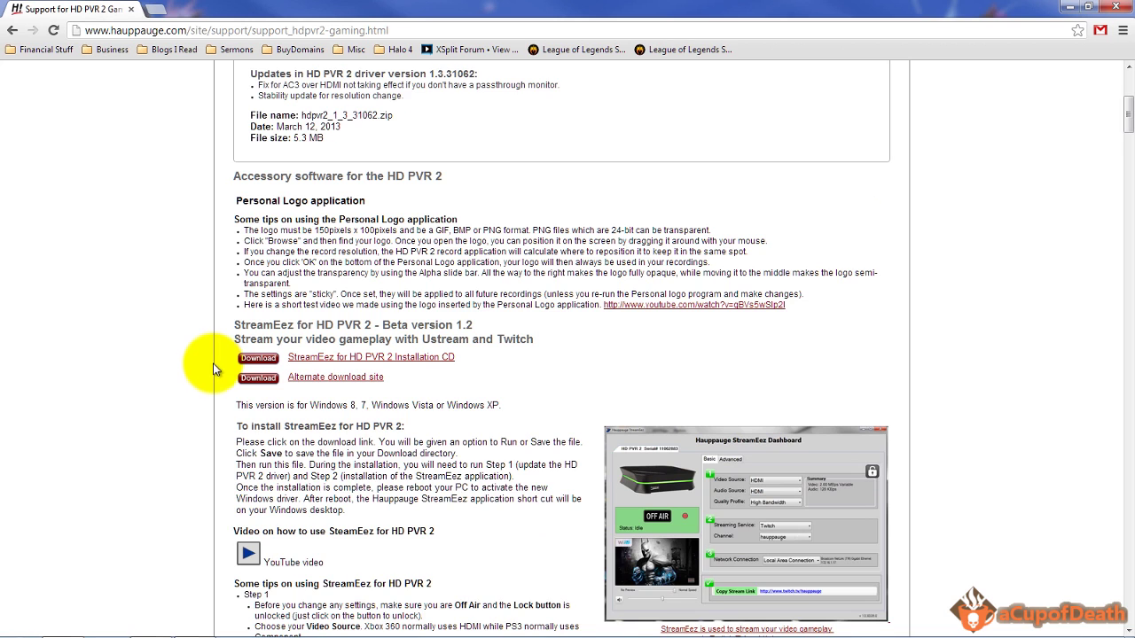
scroll(240, 337, "up", 4)
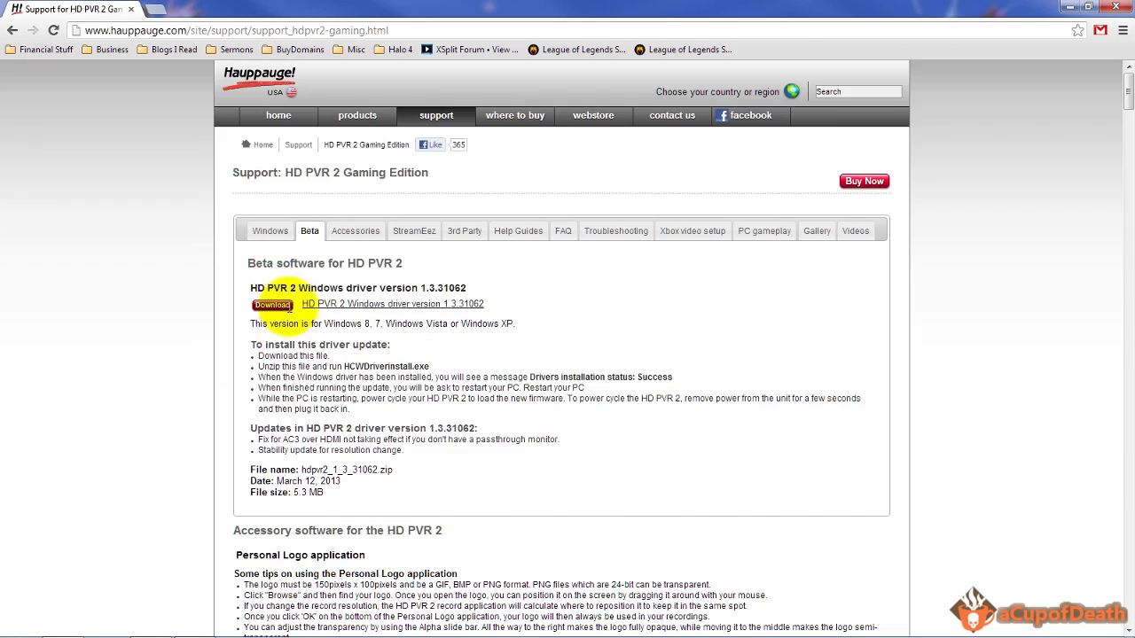
scroll(299, 380, "down", 4)
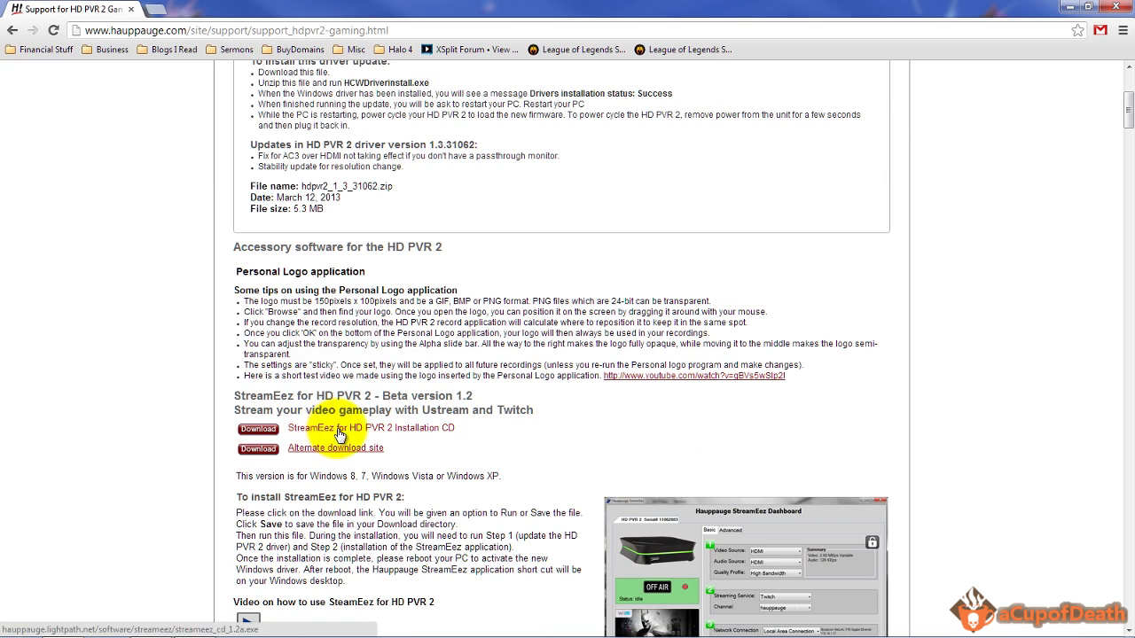
left_click(432, 439)
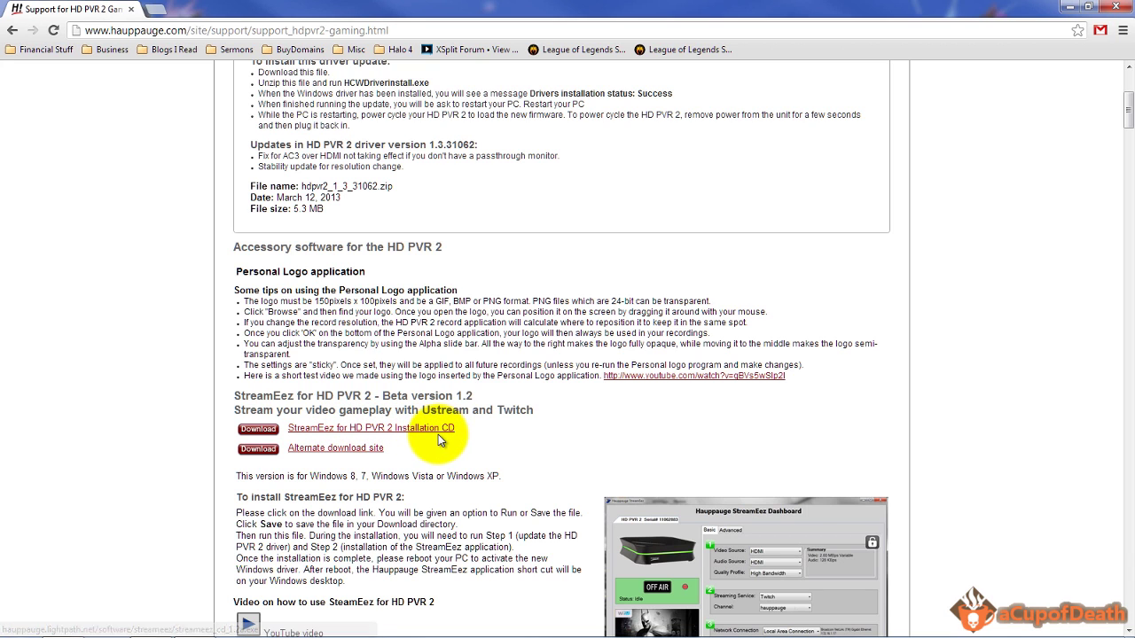
scroll(793, 456, "down", 2)
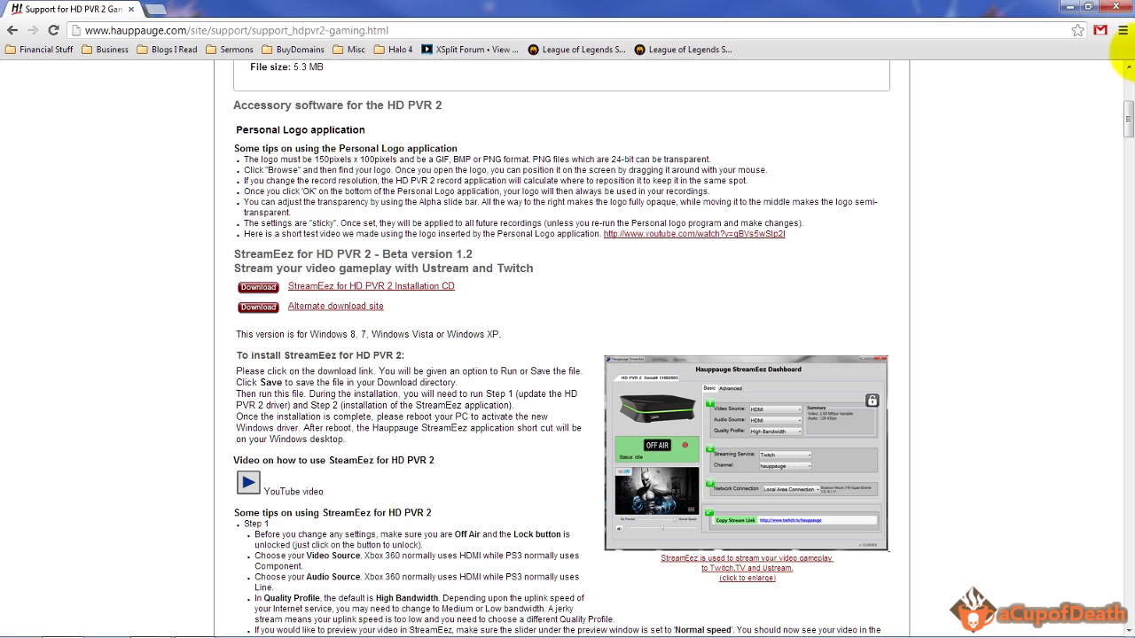
Close Chrome and launch Hauppauge StreamEez from its desktop shortcut
left_click(1116, 7)
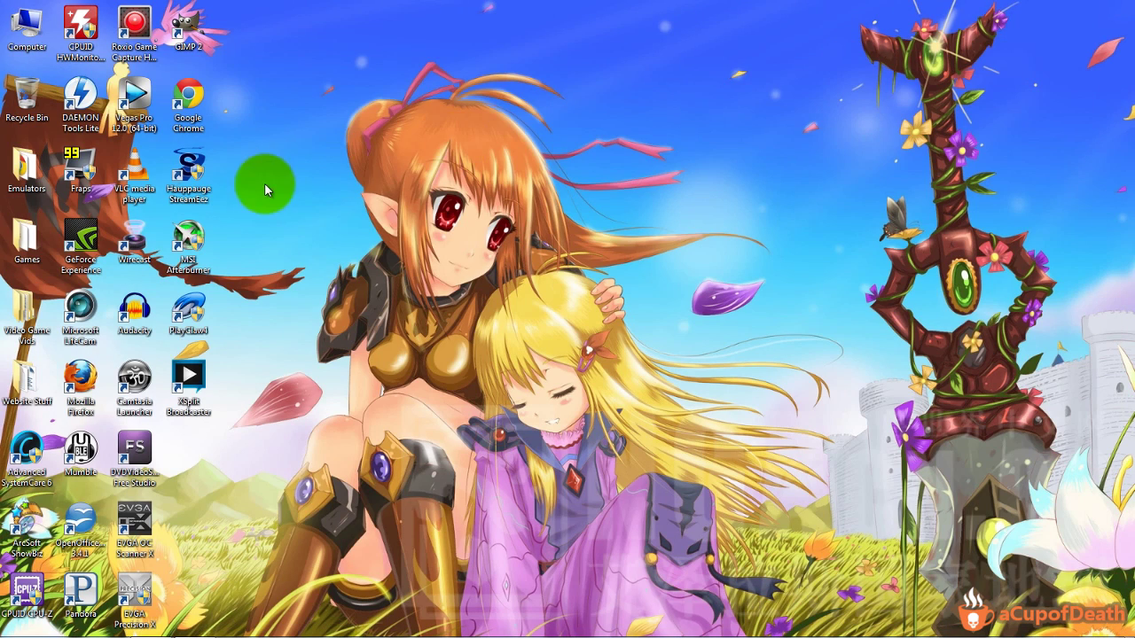
double_click(202, 175)
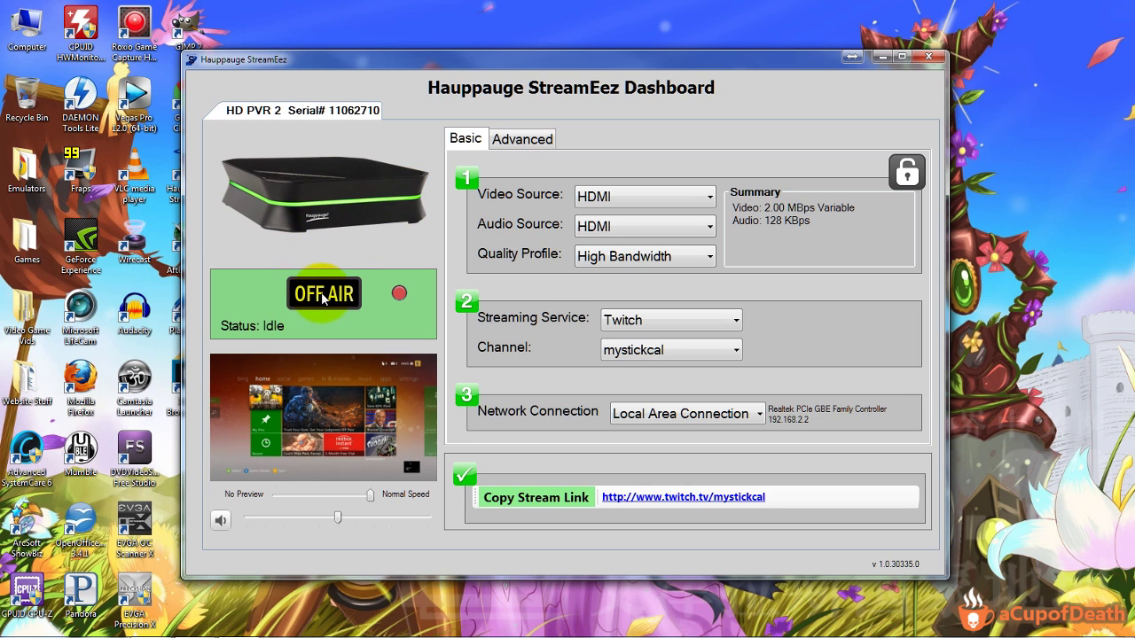
Keep HDMI selected as both the video source and the audio source
mouse_move(309, 436)
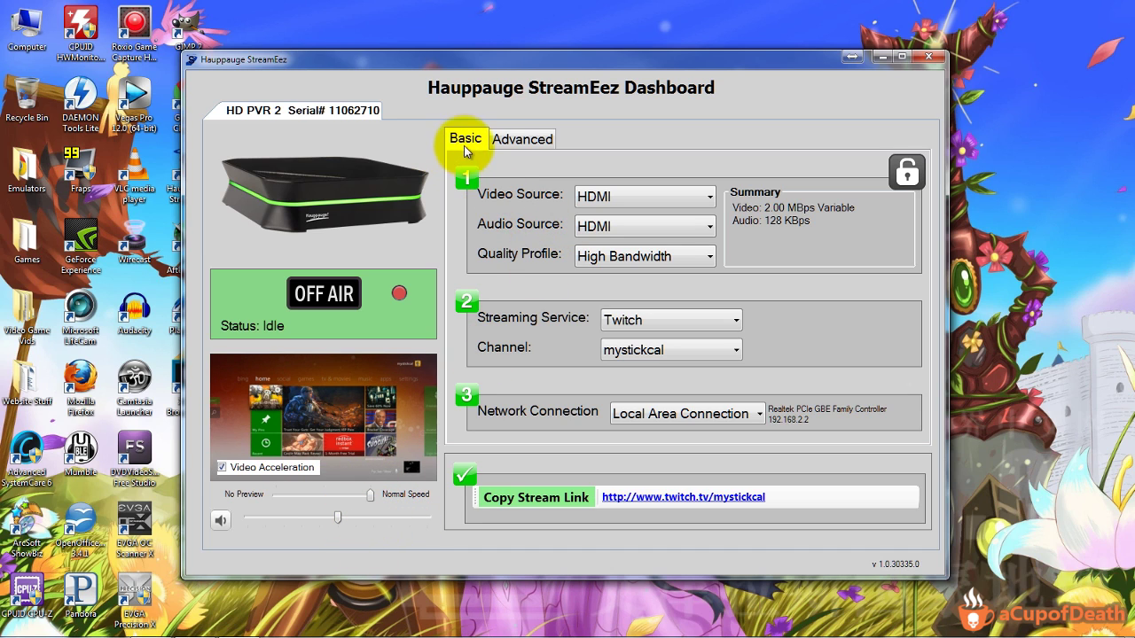
left_click(608, 199)
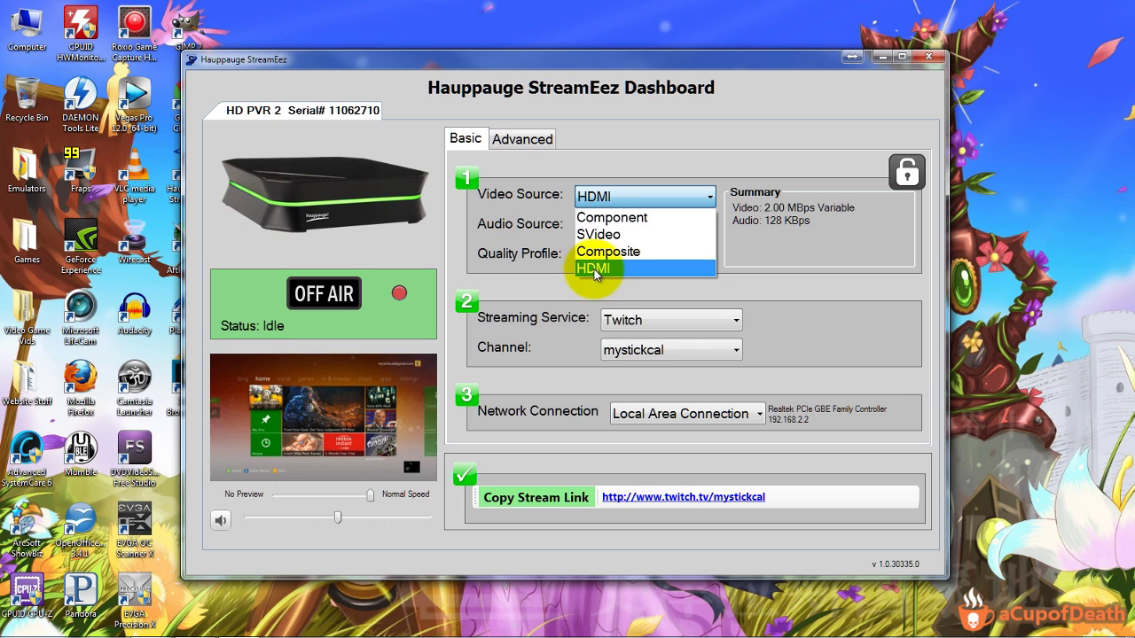
left_click(610, 206)
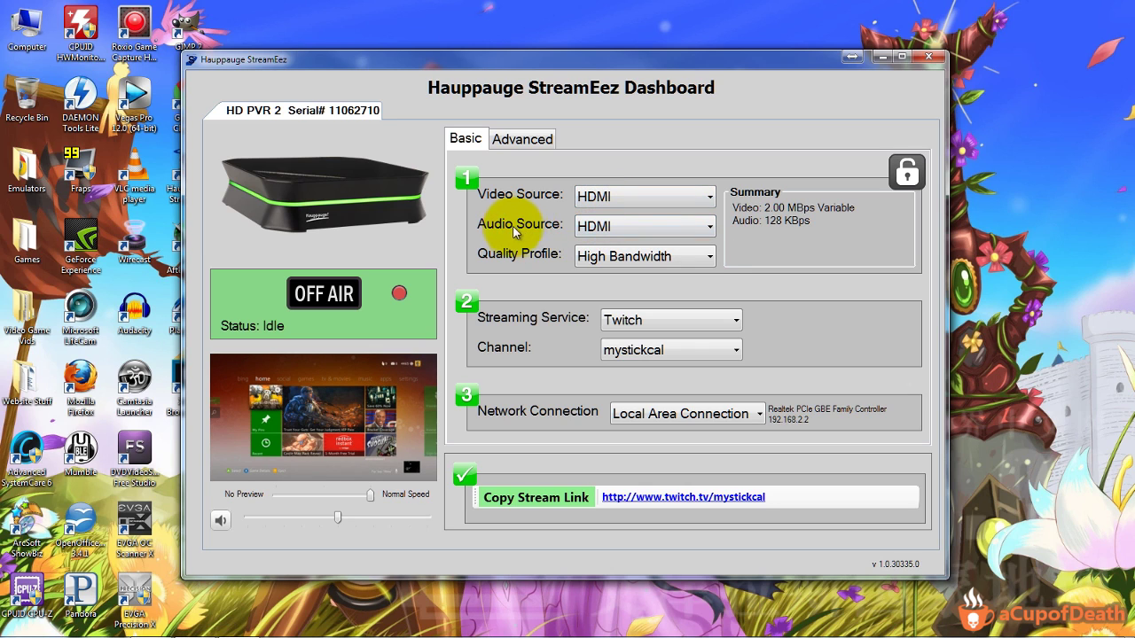
left_click(601, 227)
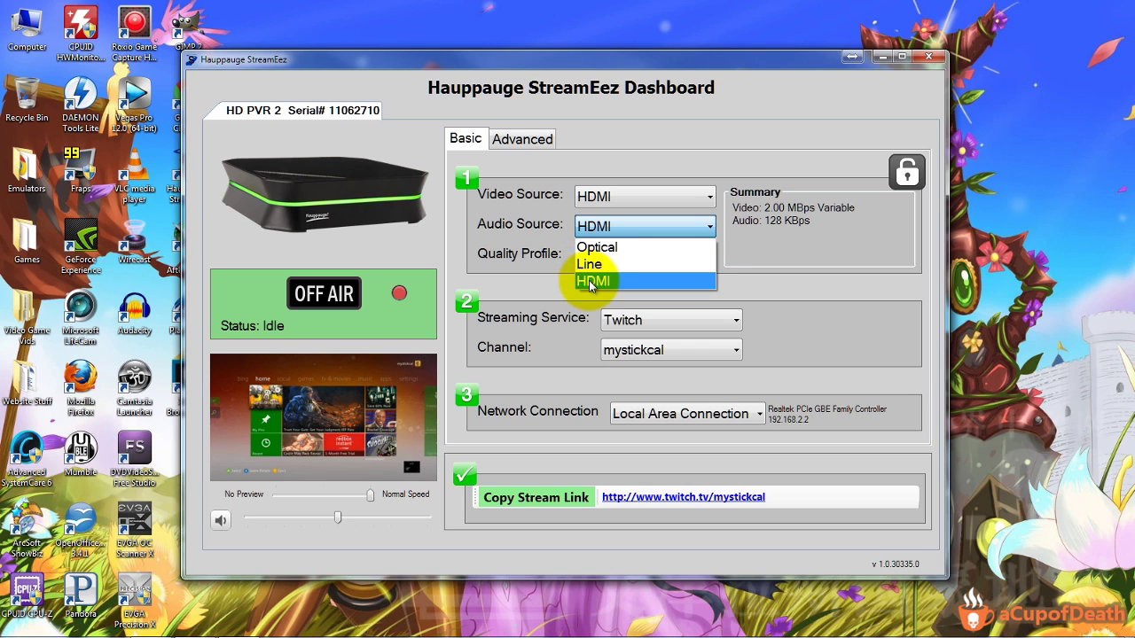
left_click(592, 280)
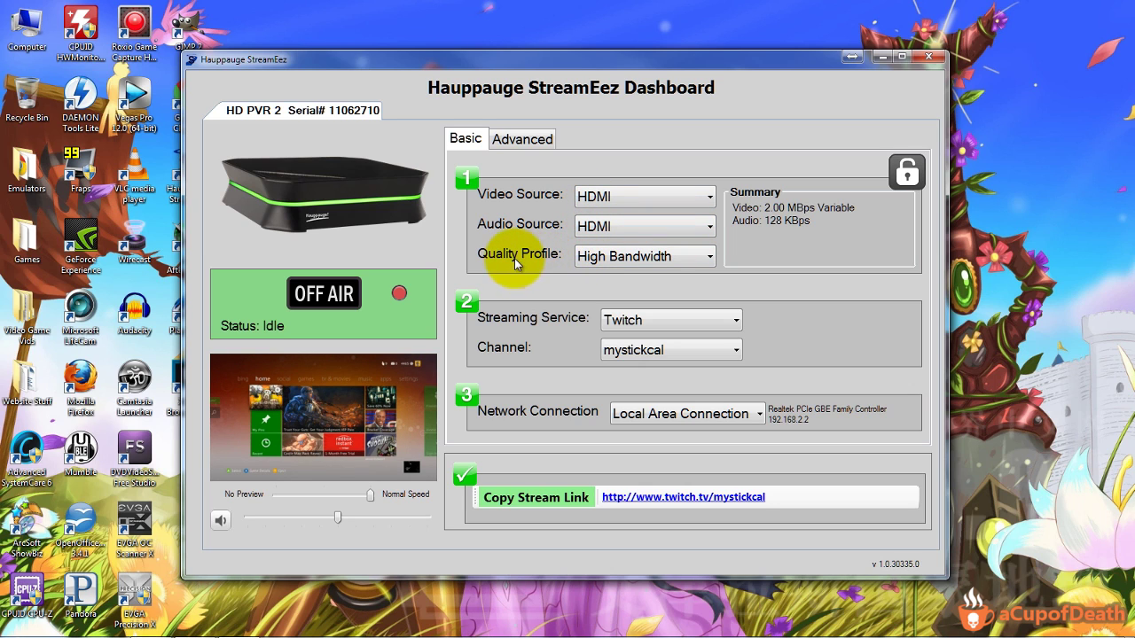
Try the Low and Medium Bandwidth quality profiles, then return to High Bandwidth
left_click(656, 257)
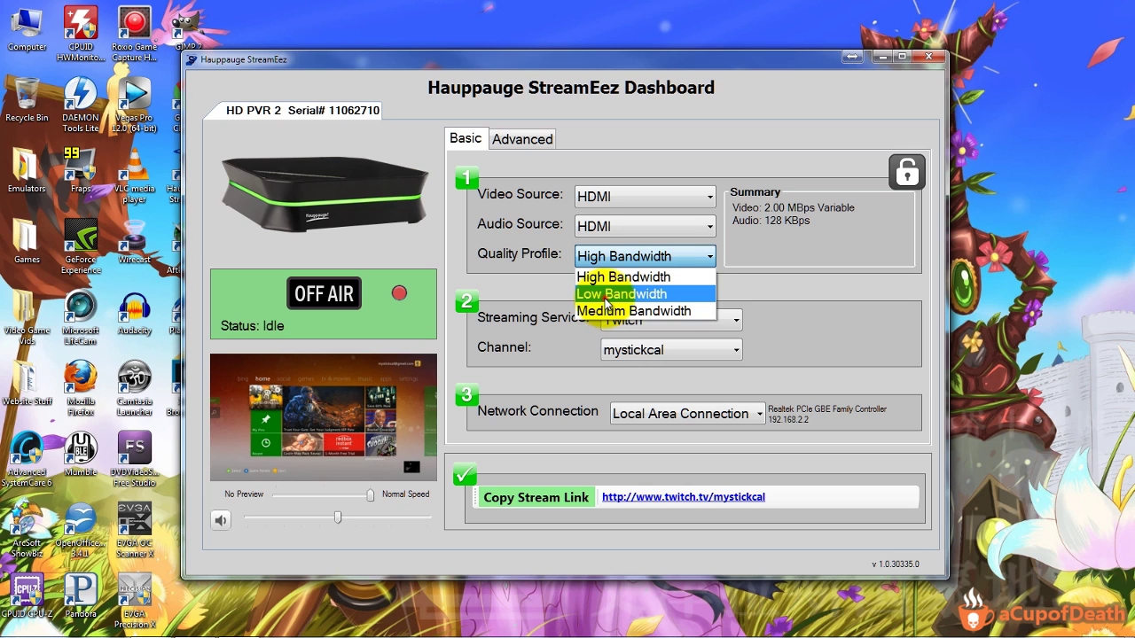
left_click(607, 294)
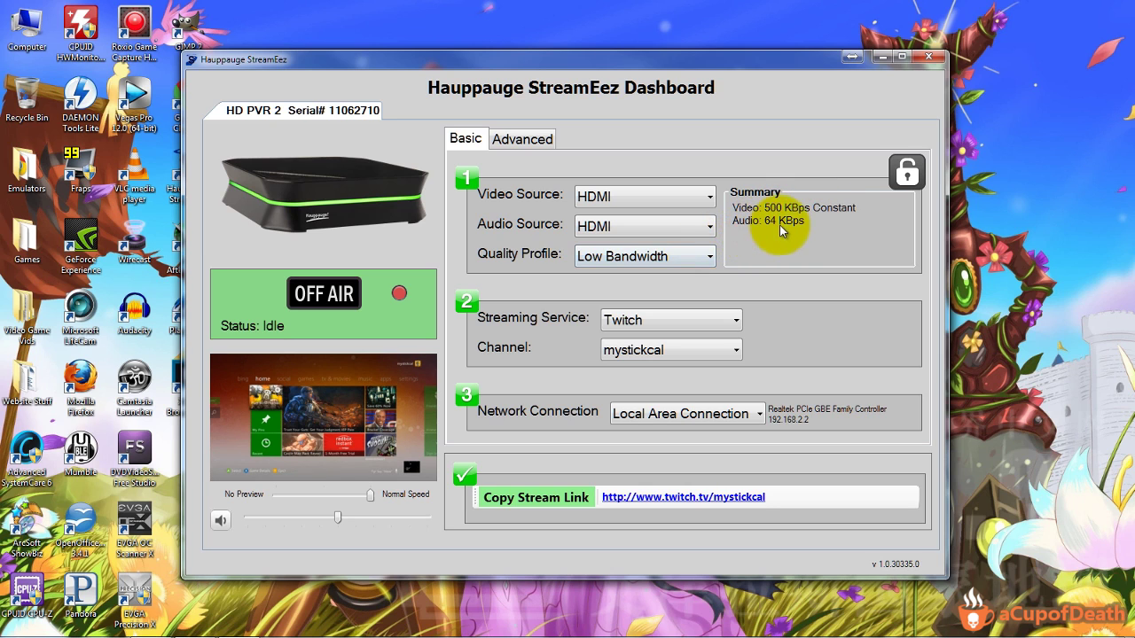
left_click(678, 257)
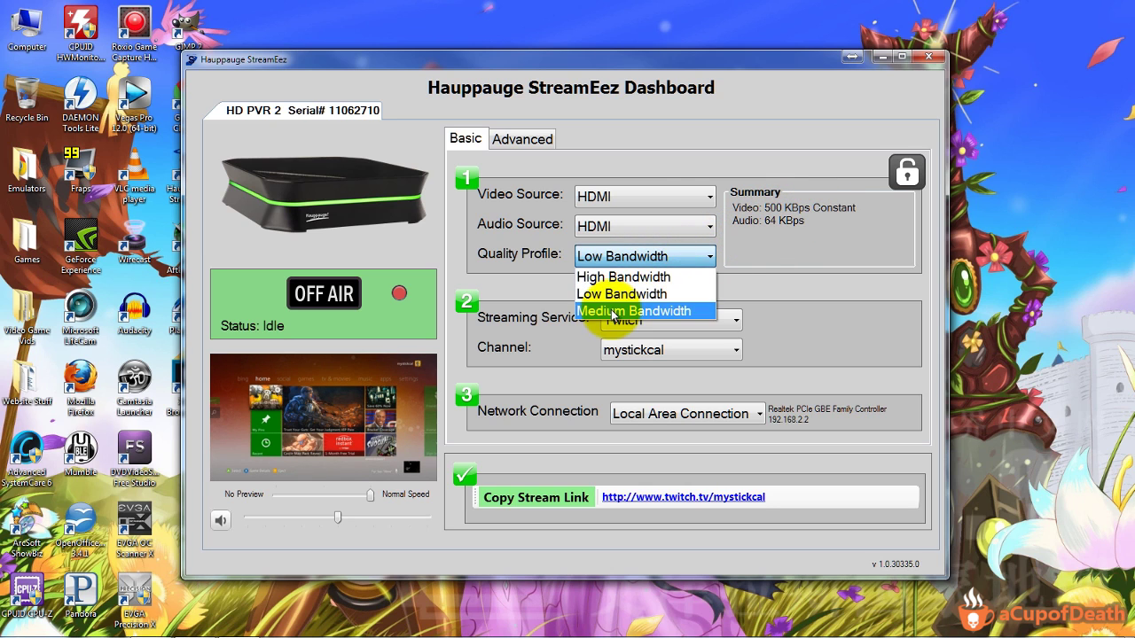
left_click(616, 315)
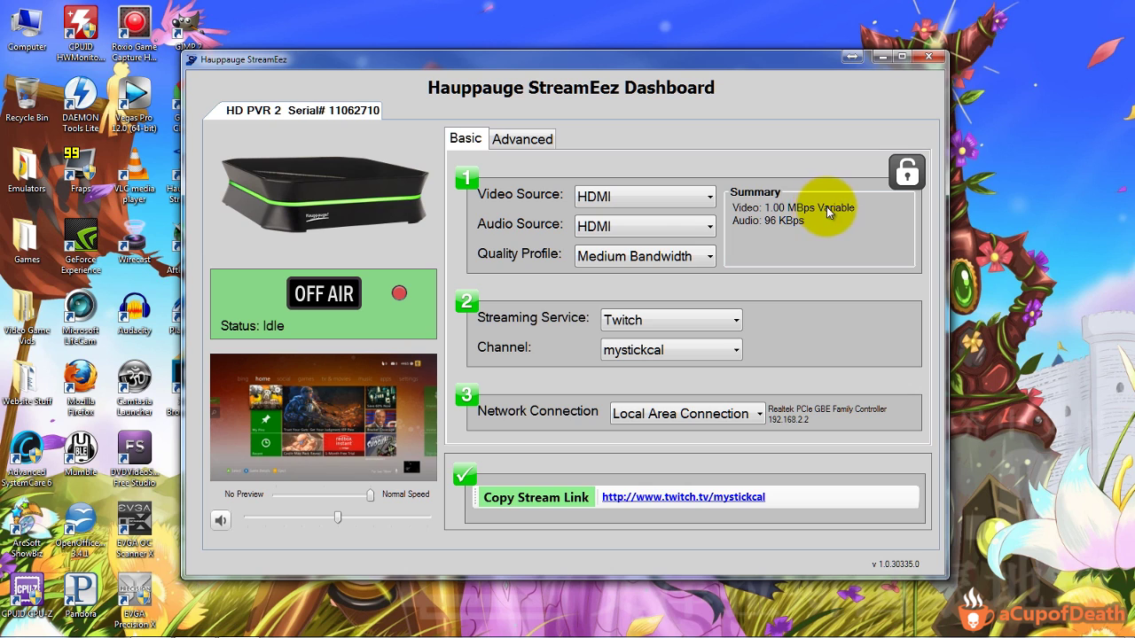
left_click(705, 257)
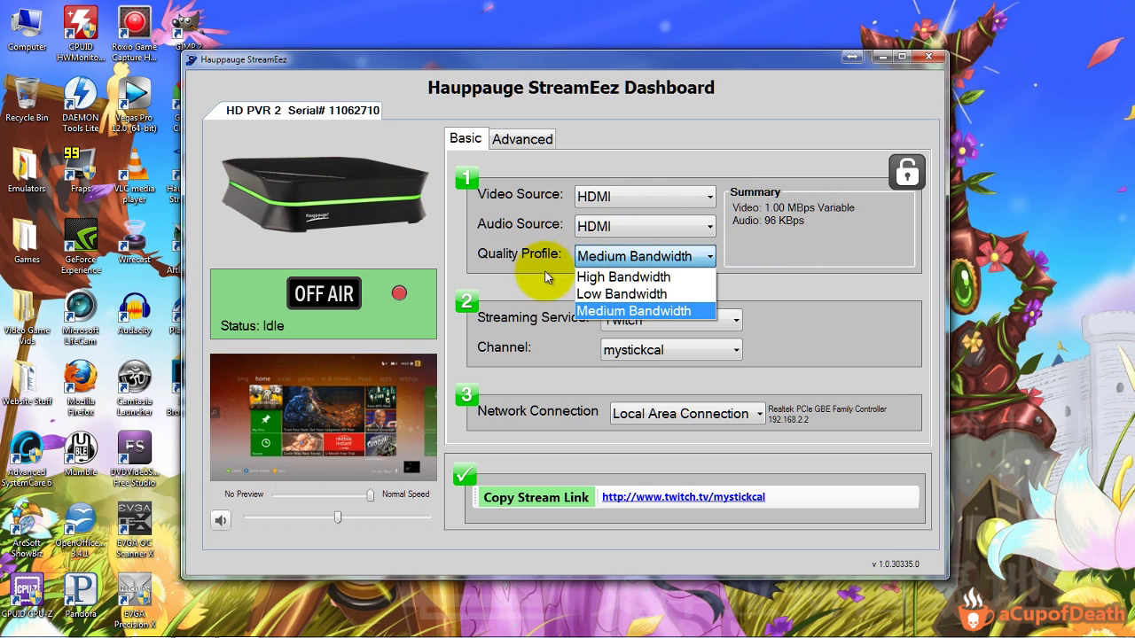
left_click(612, 276)
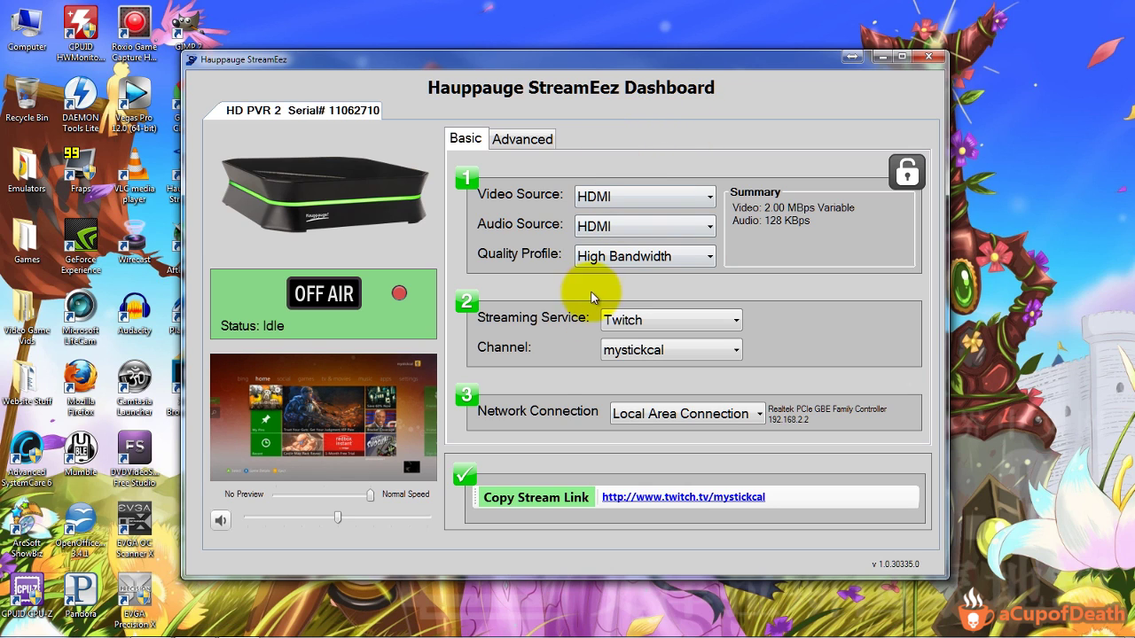
Keep Twitch as the streaming service, with the current Twitch channel
left_click(612, 320)
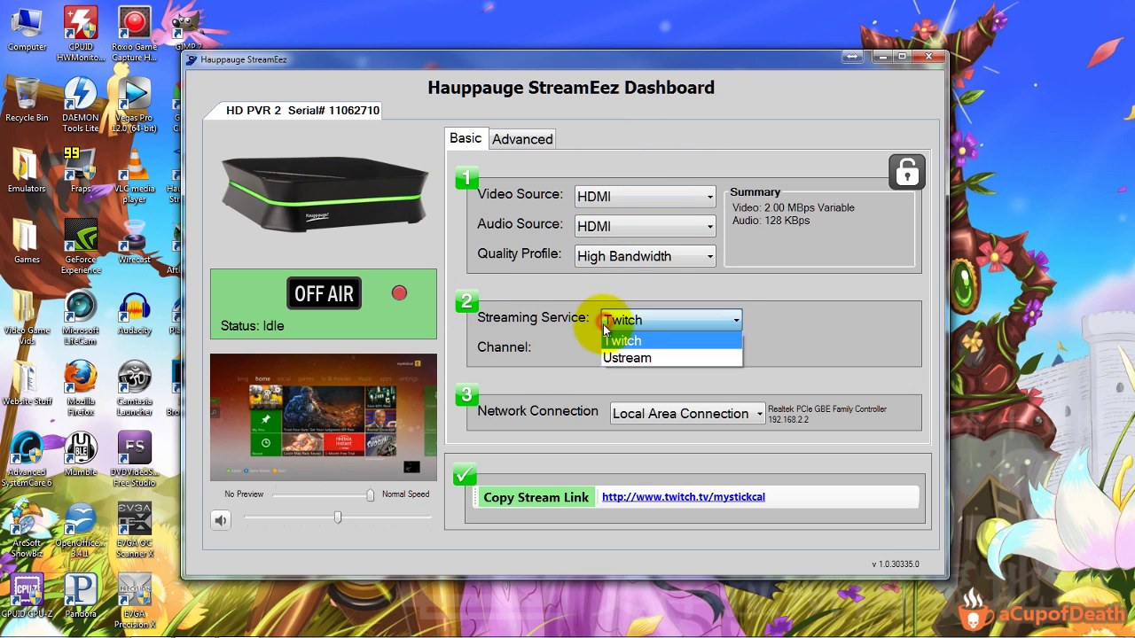
left_click(622, 341)
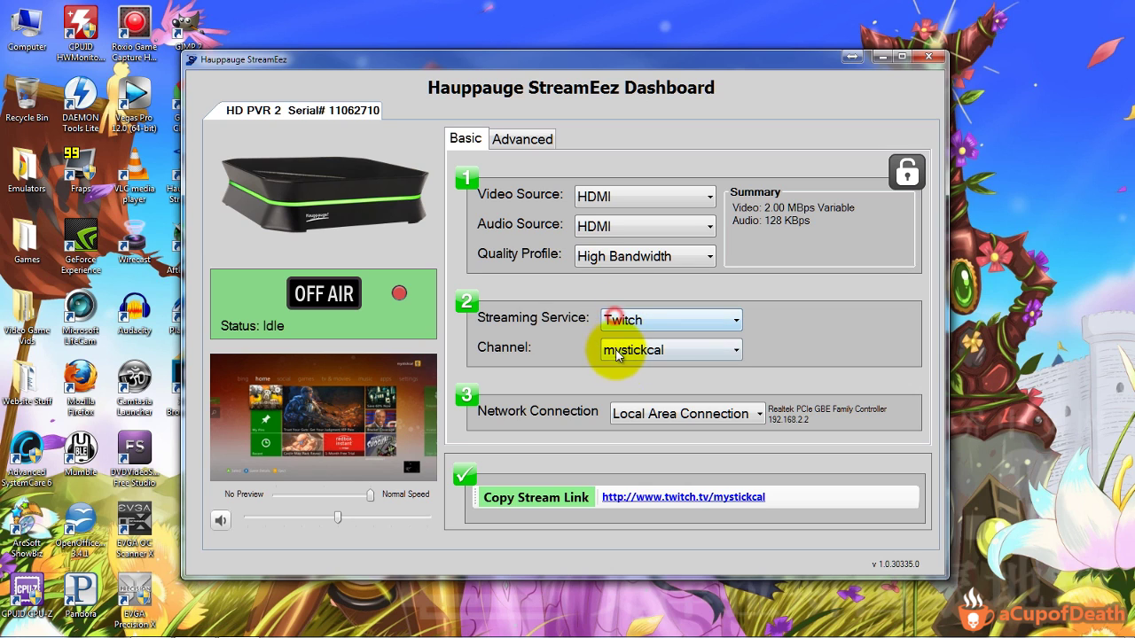
left_click(625, 351)
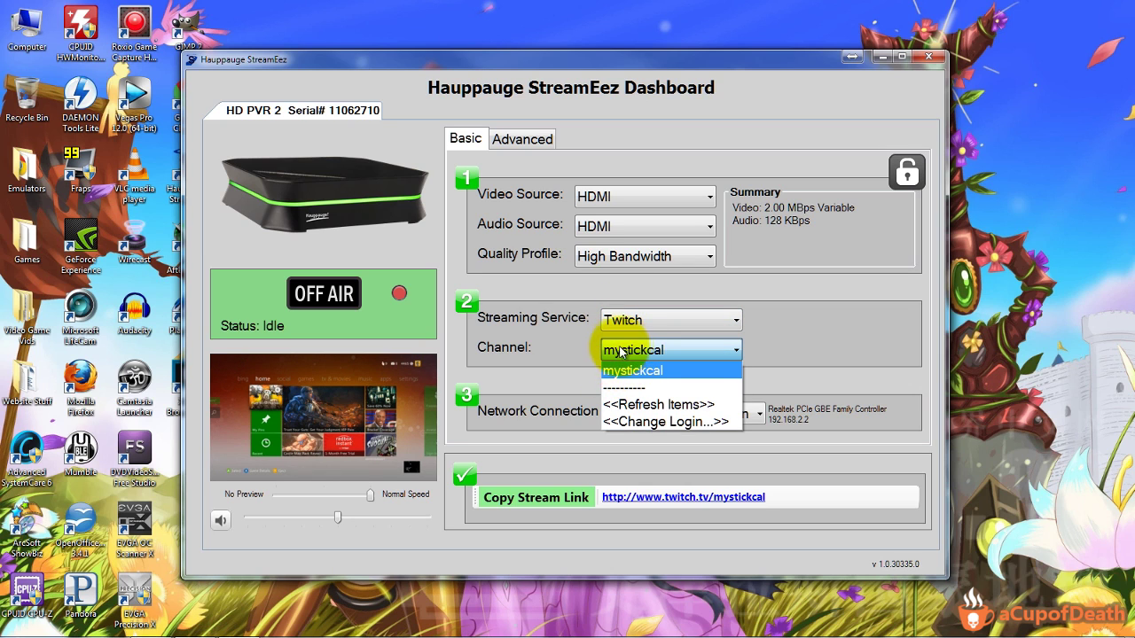
left_click(636, 360)
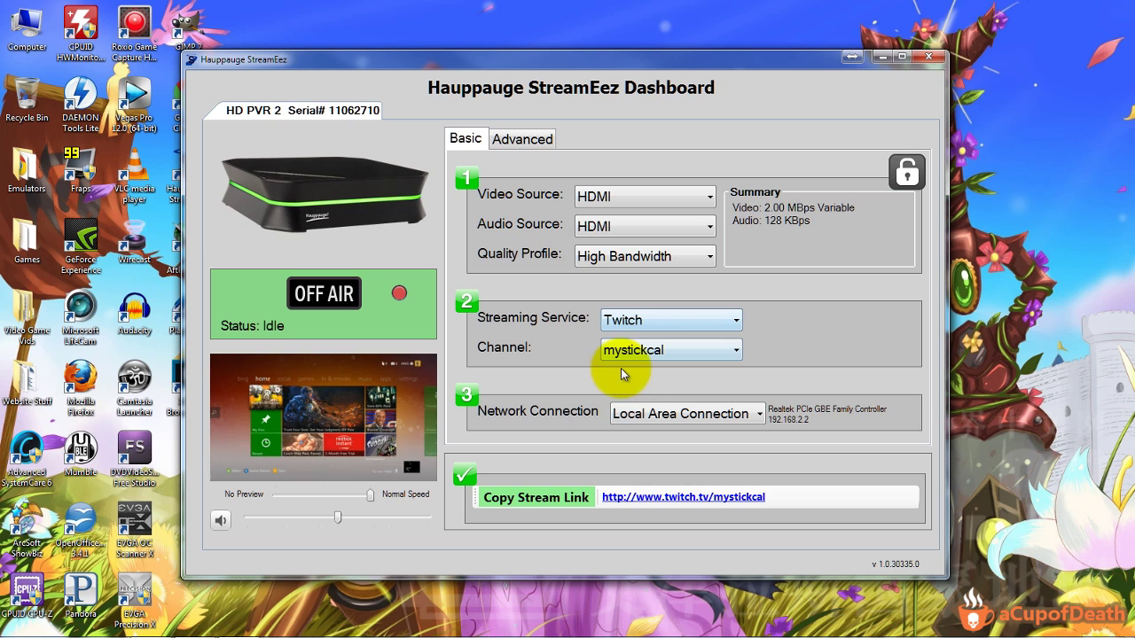
Keep Local Area Connection as the network connection and switch to Advanced settings
left_click(627, 415)
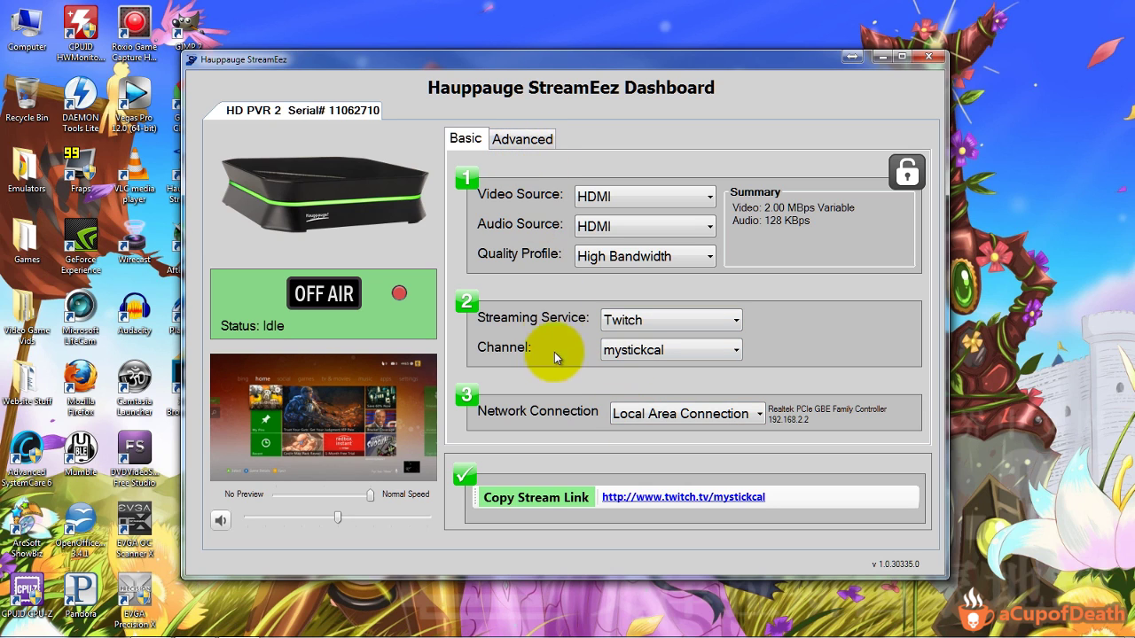
left_click(656, 415)
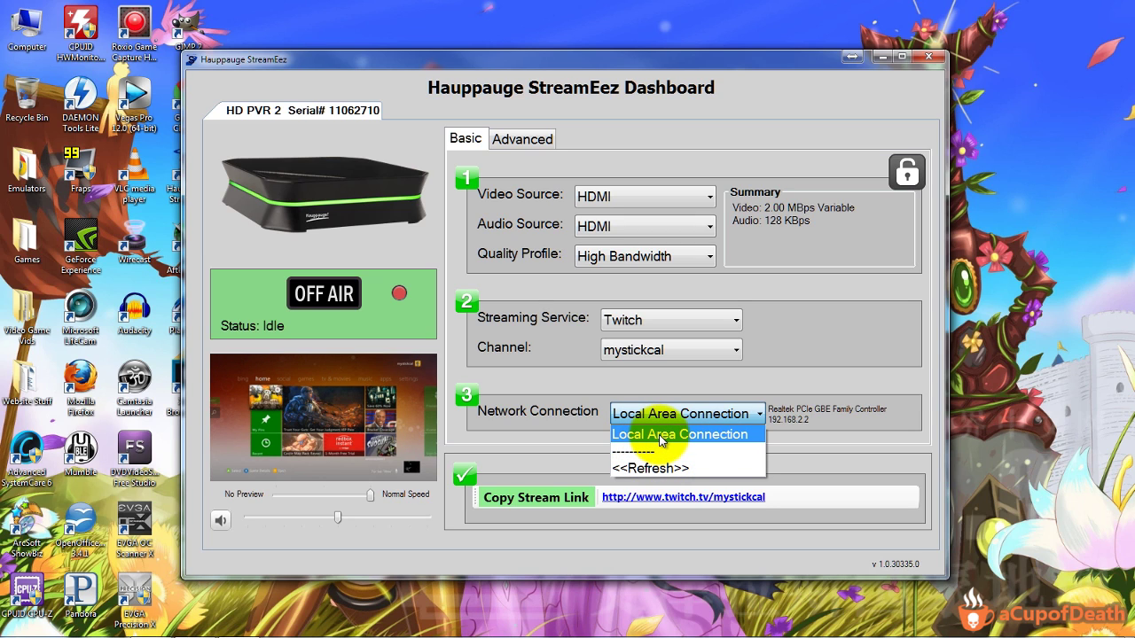
left_click(661, 437)
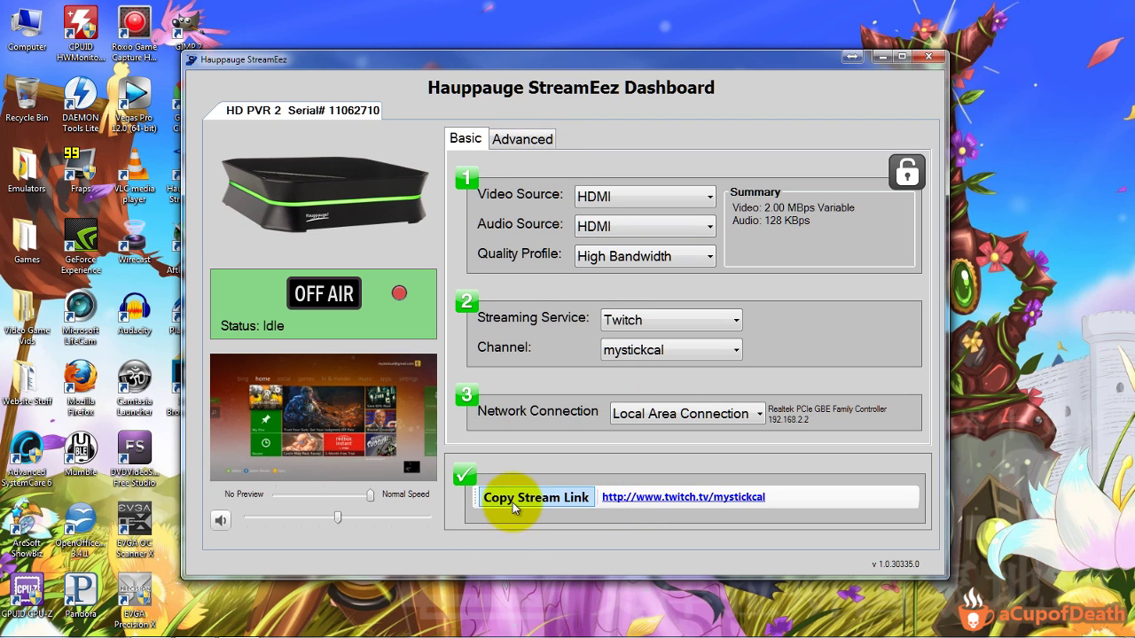
left_click(508, 141)
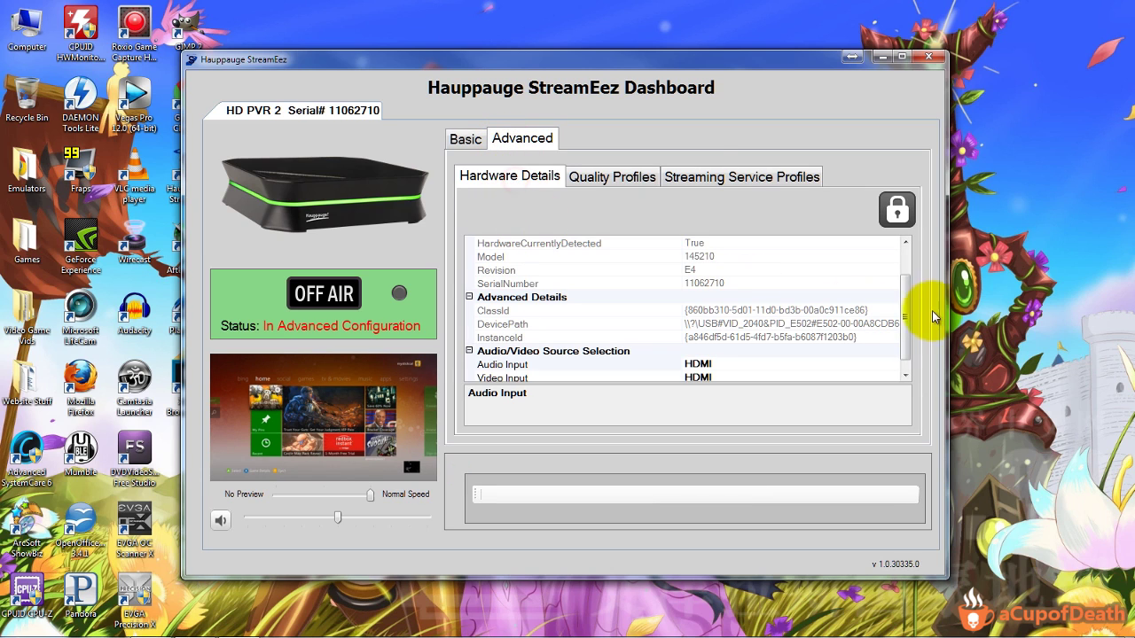
Show the High Bandwidth quality profile settings and try editing its 128 KBps bit rate
left_click_drag(905, 299, 911, 271)
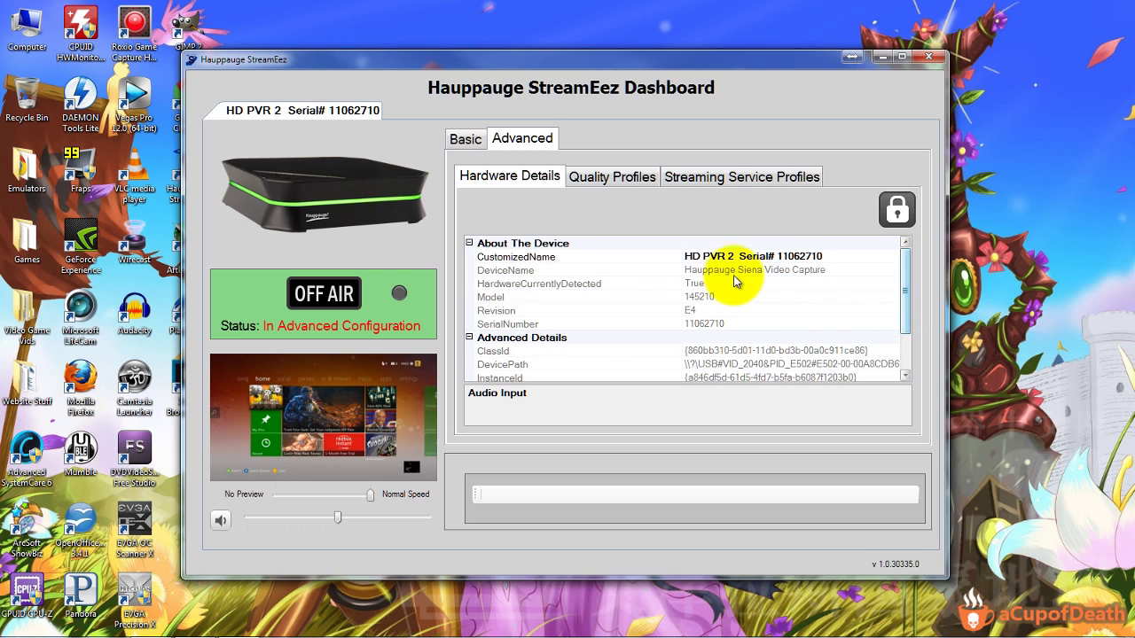
left_click(587, 176)
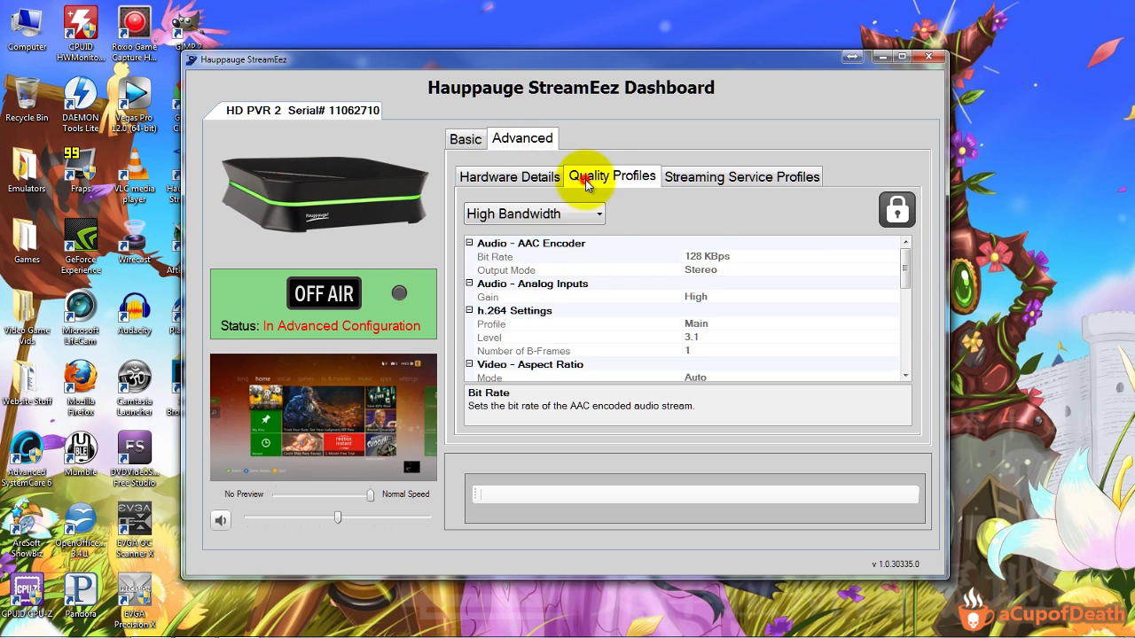
left_click(590, 222)
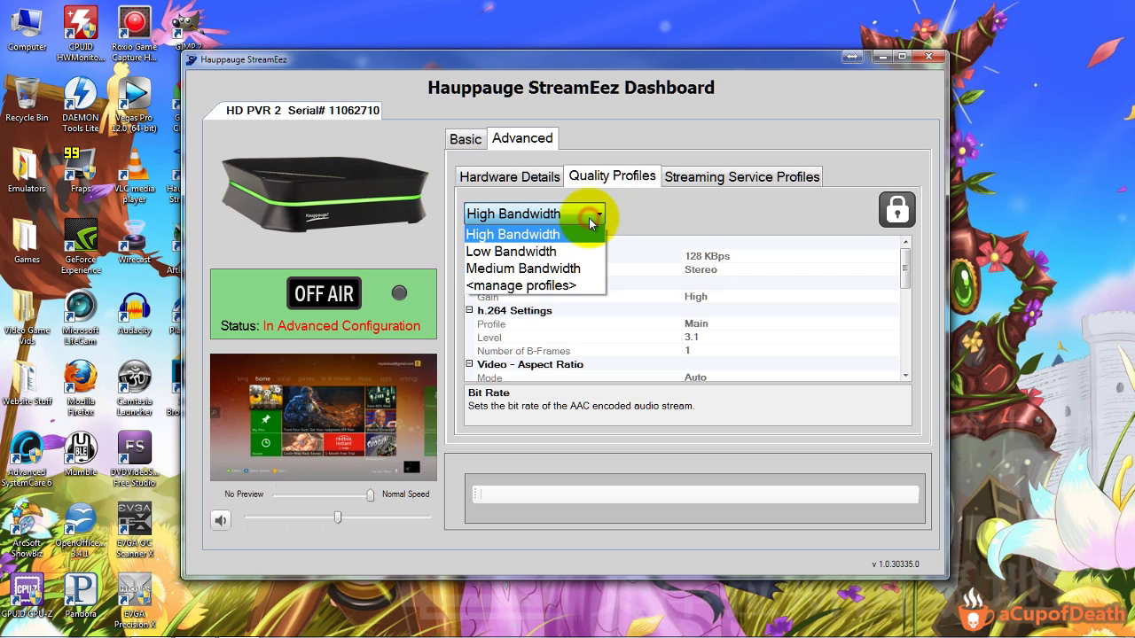
left_click(591, 218)
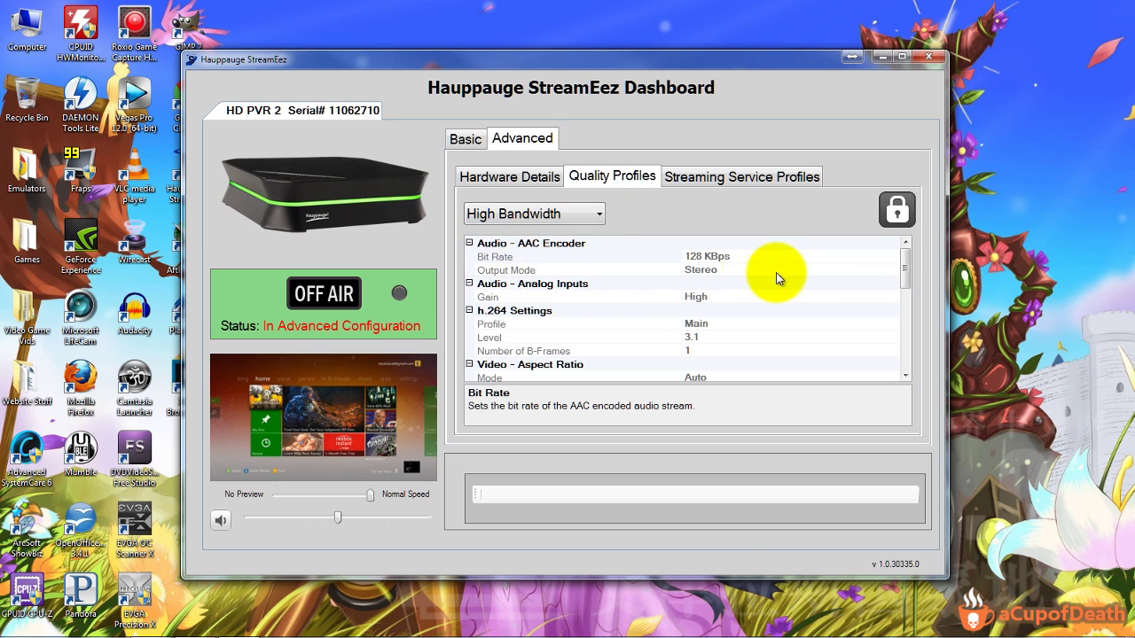
left_click(714, 255)
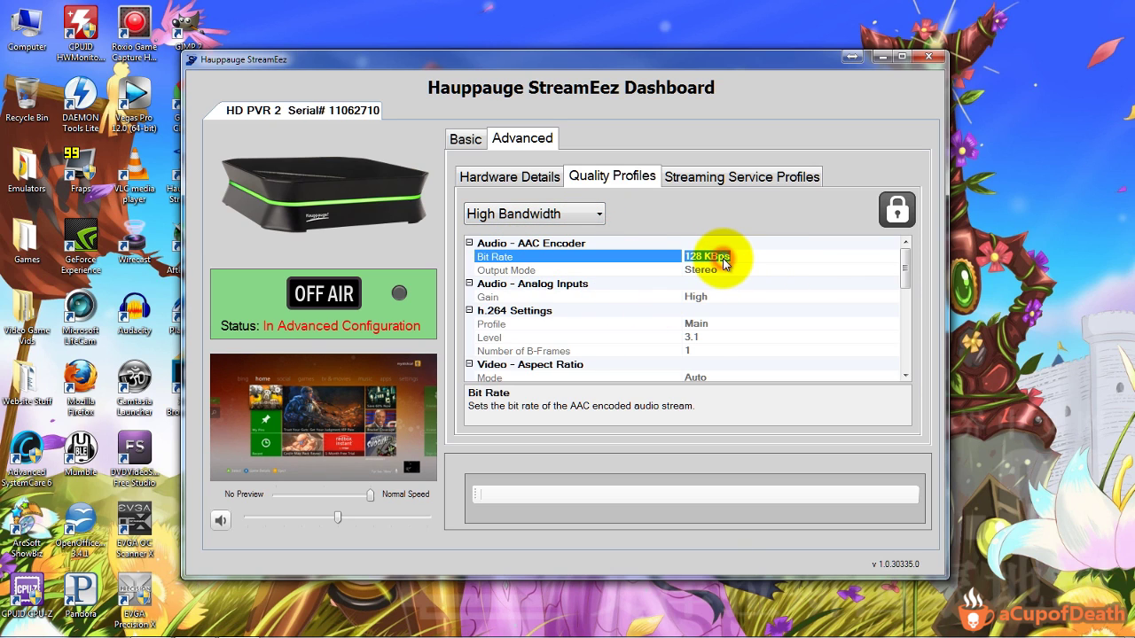
right_click(723, 263)
left_click(716, 255)
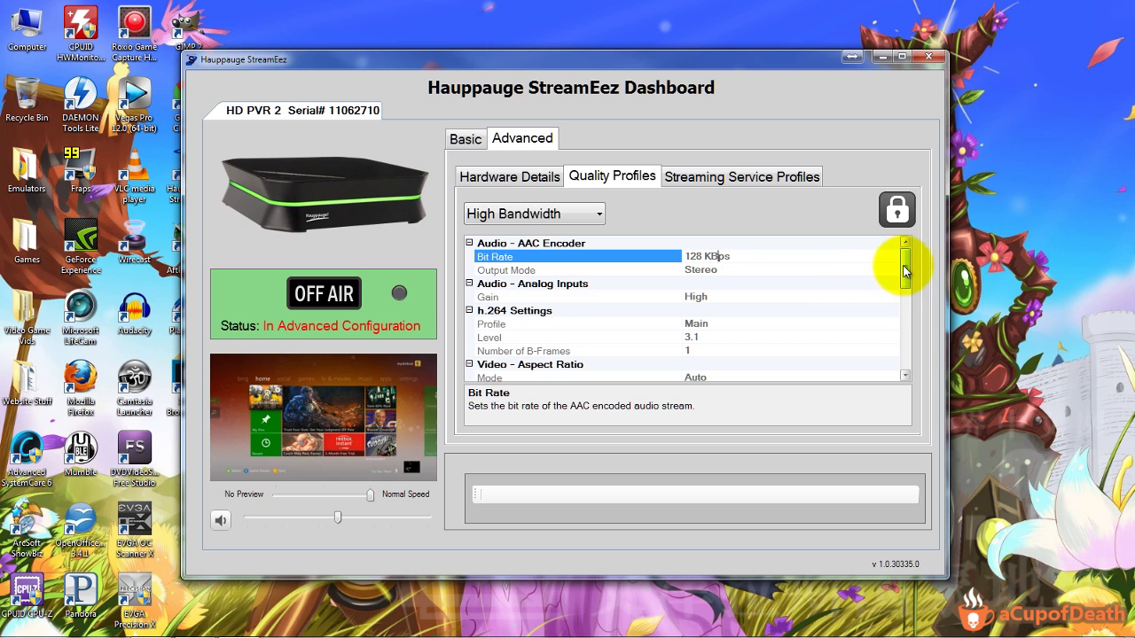
Try unlocking the High Bandwidth profile twice, declining the Profile Manager prompt each time
left_click(896, 210)
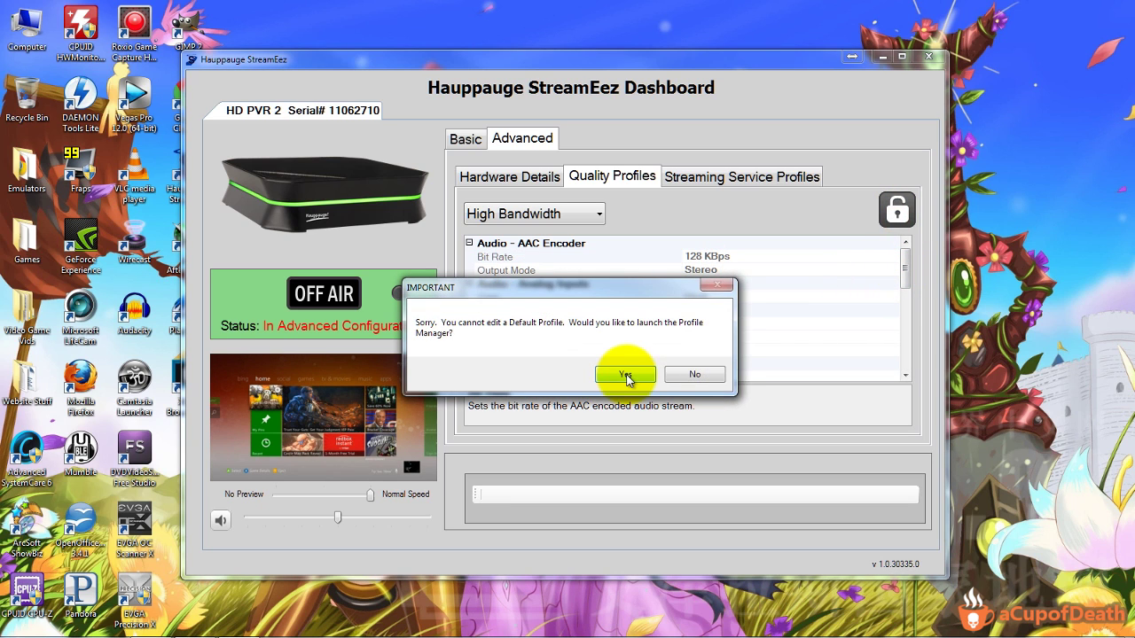
left_click(685, 376)
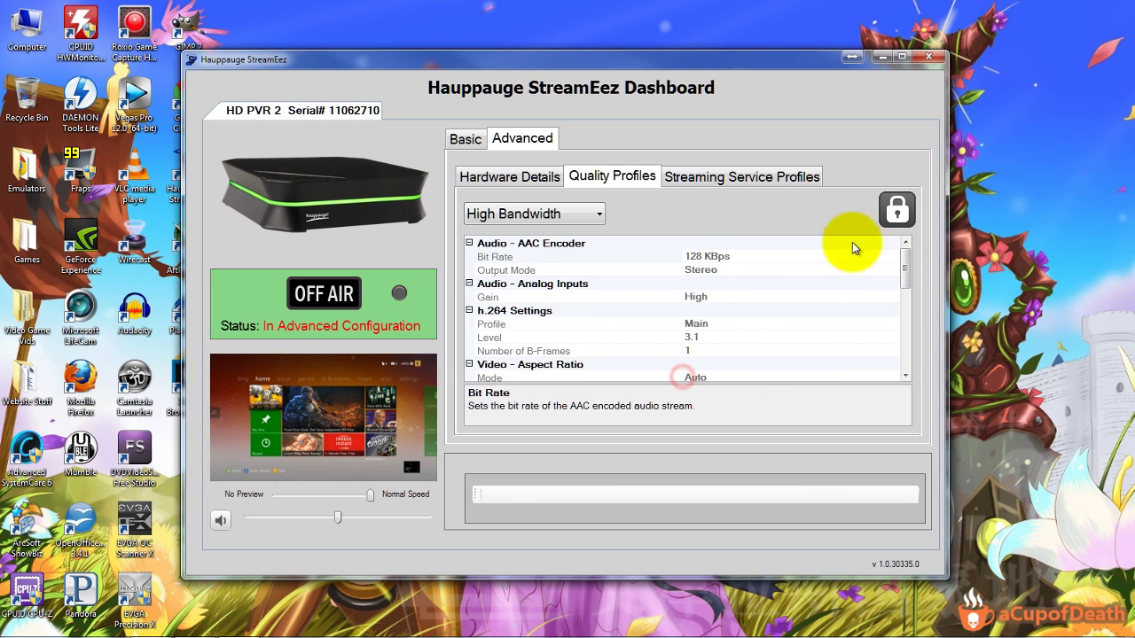
left_click(896, 209)
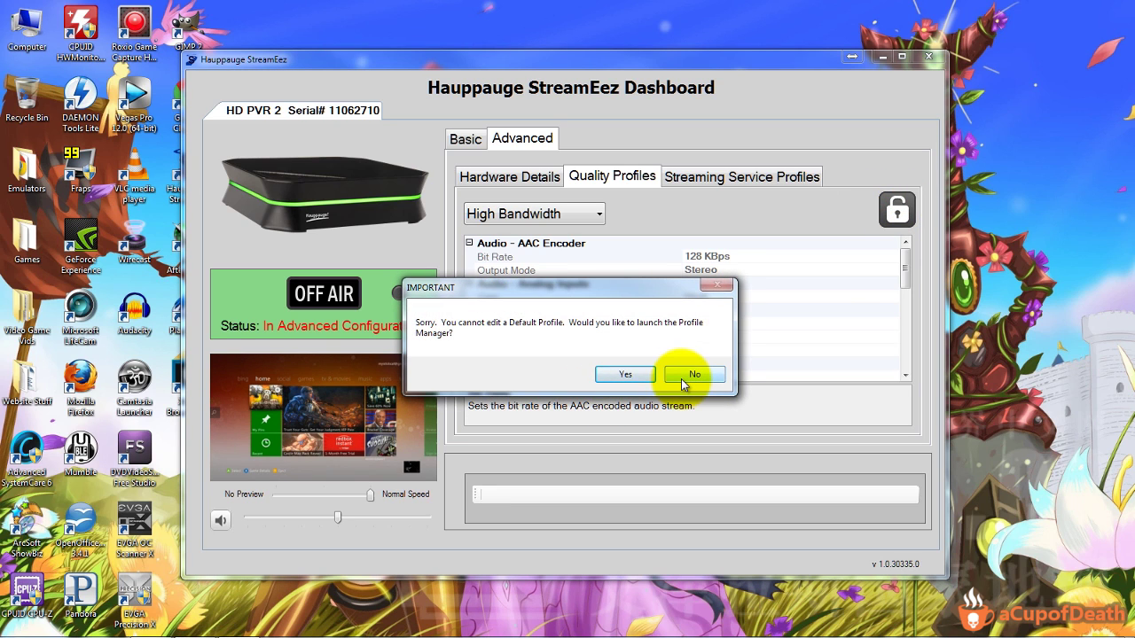
left_click(677, 379)
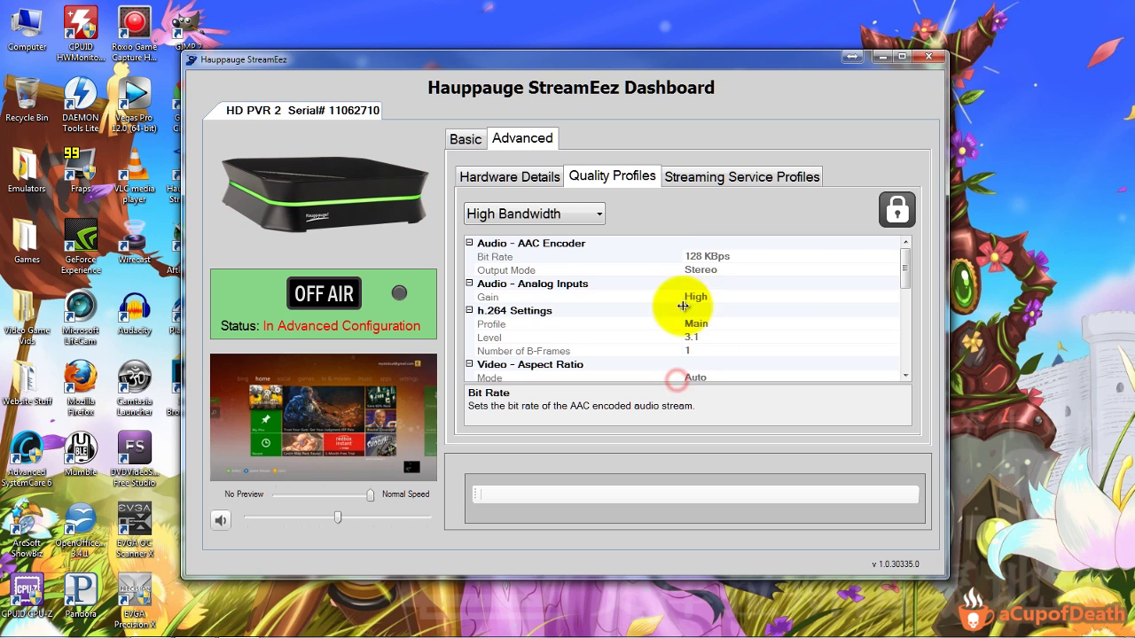
left_click_drag(908, 268, 905, 337)
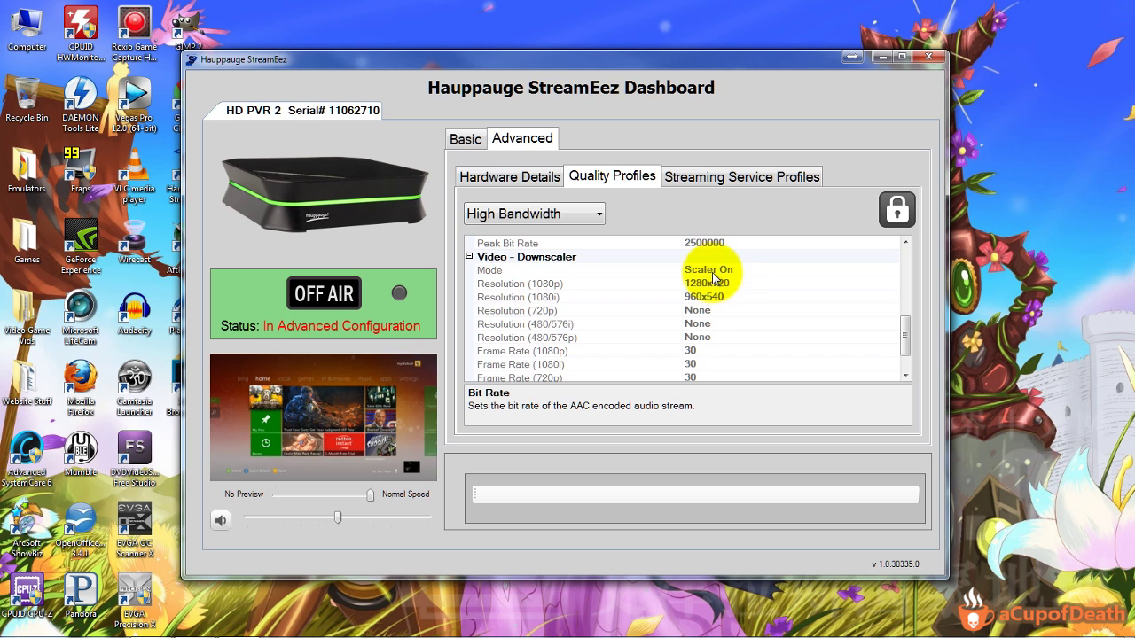
left_click_drag(904, 334, 908, 263)
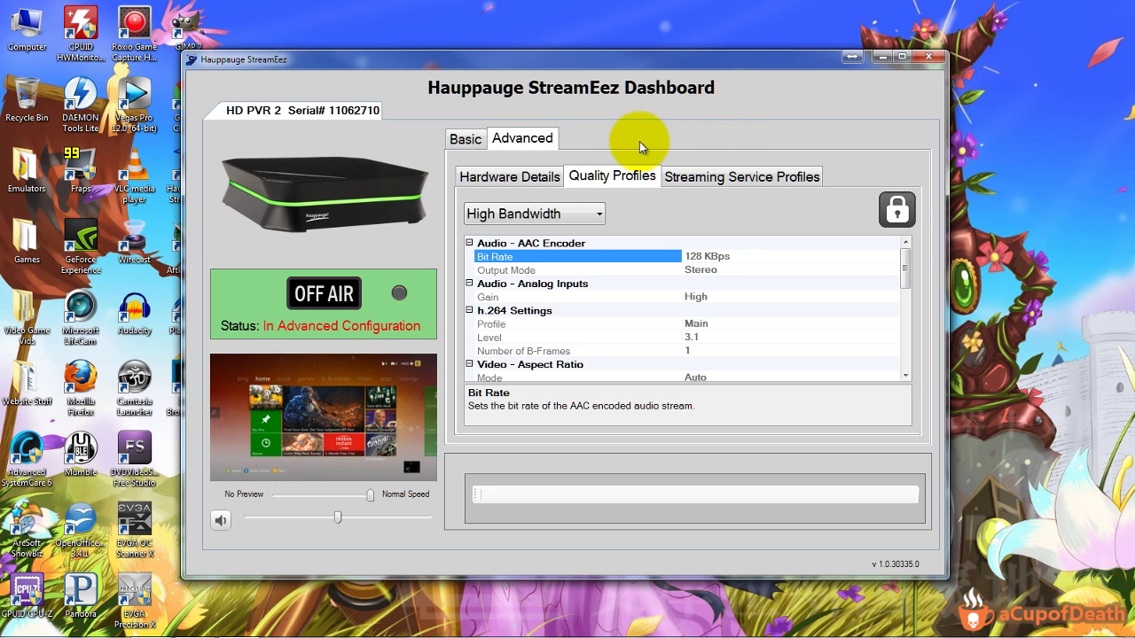
Show Streaming Service Profiles and view the Twitch and Ustream profile settings
left_click(697, 182)
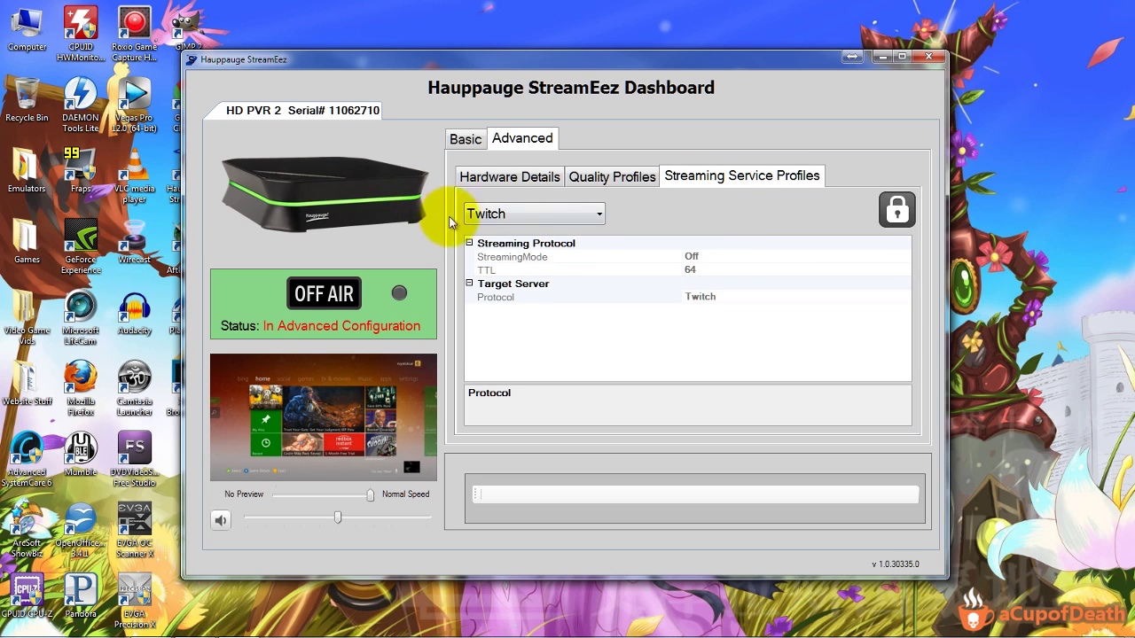
left_click(487, 217)
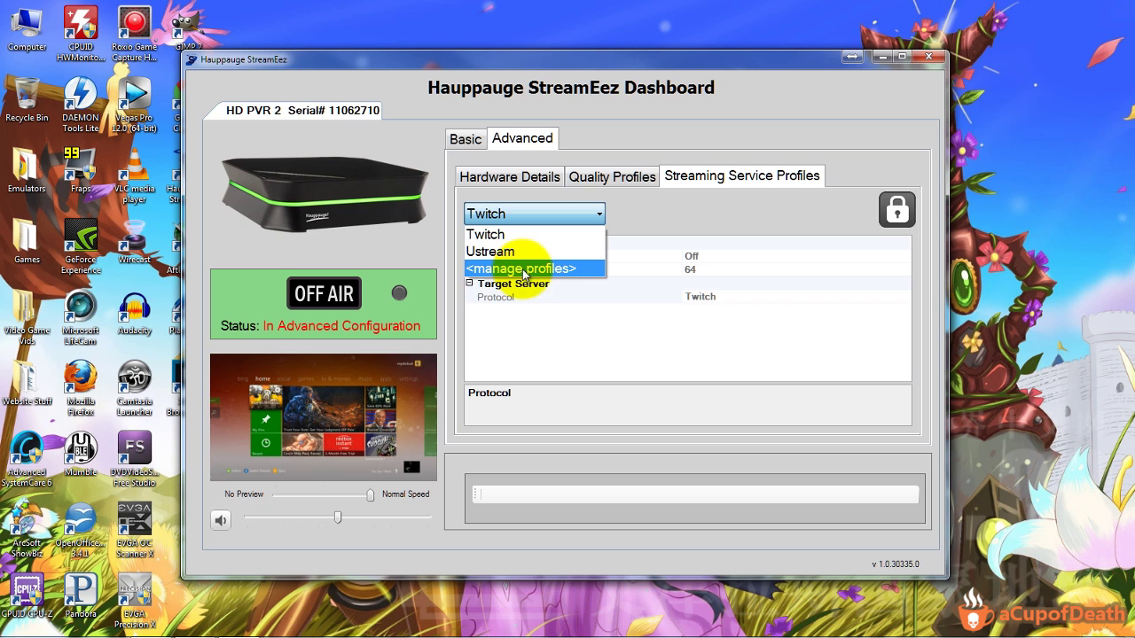
left_click(487, 236)
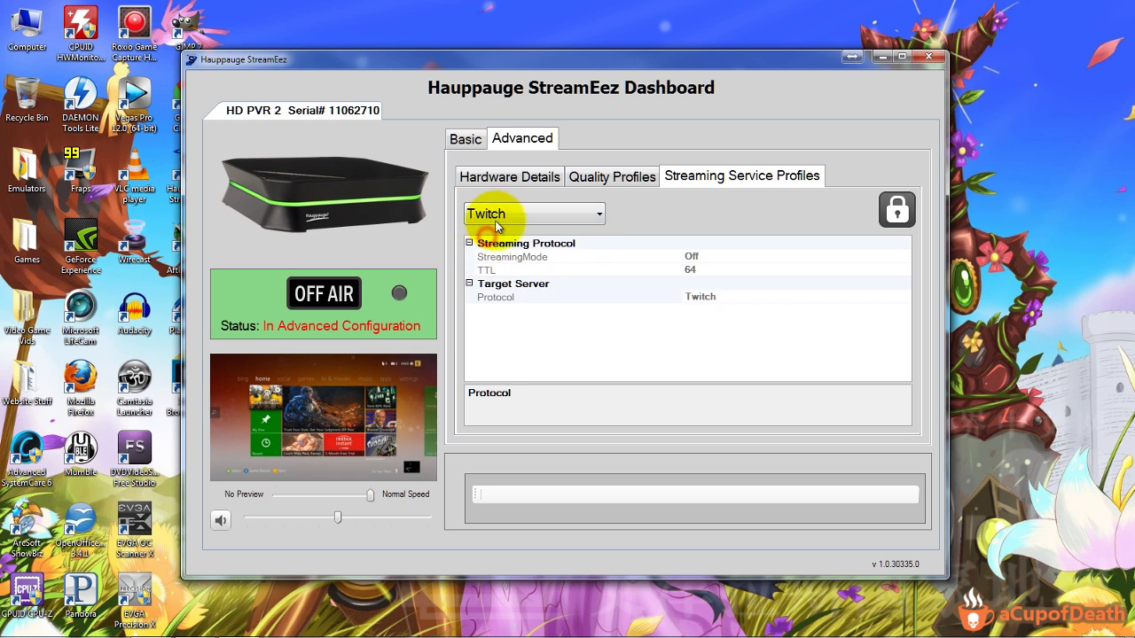
left_click(489, 216)
left_click(492, 252)
Create a trial profile from the Twitch default, delete it, and reselect Twitch
left_click(503, 222)
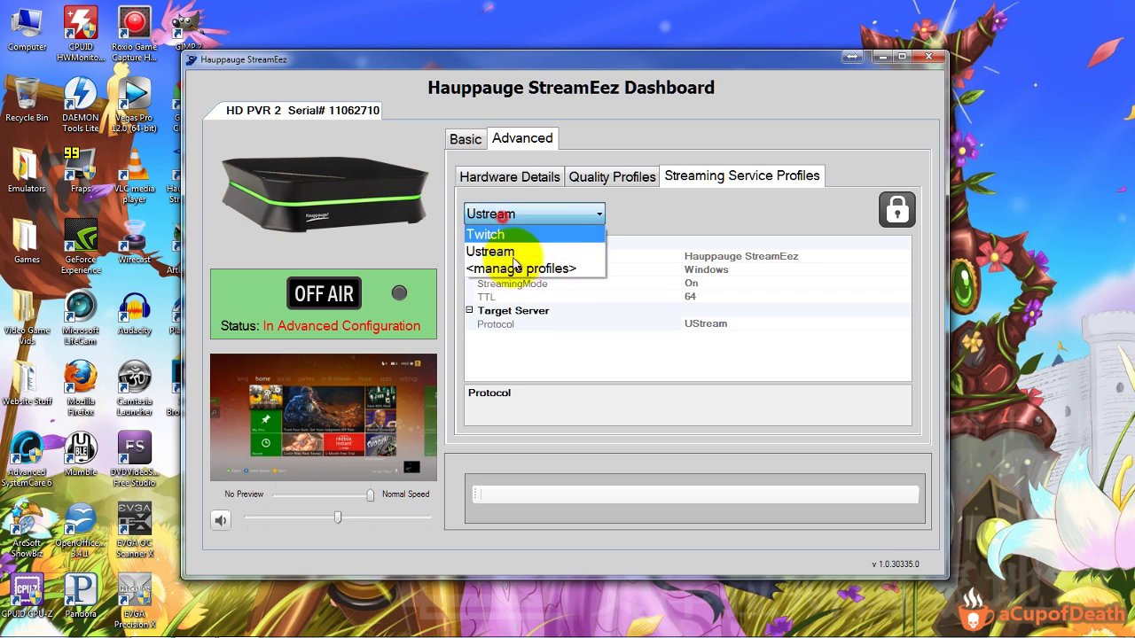
left_click(496, 266)
left_click(168, 160)
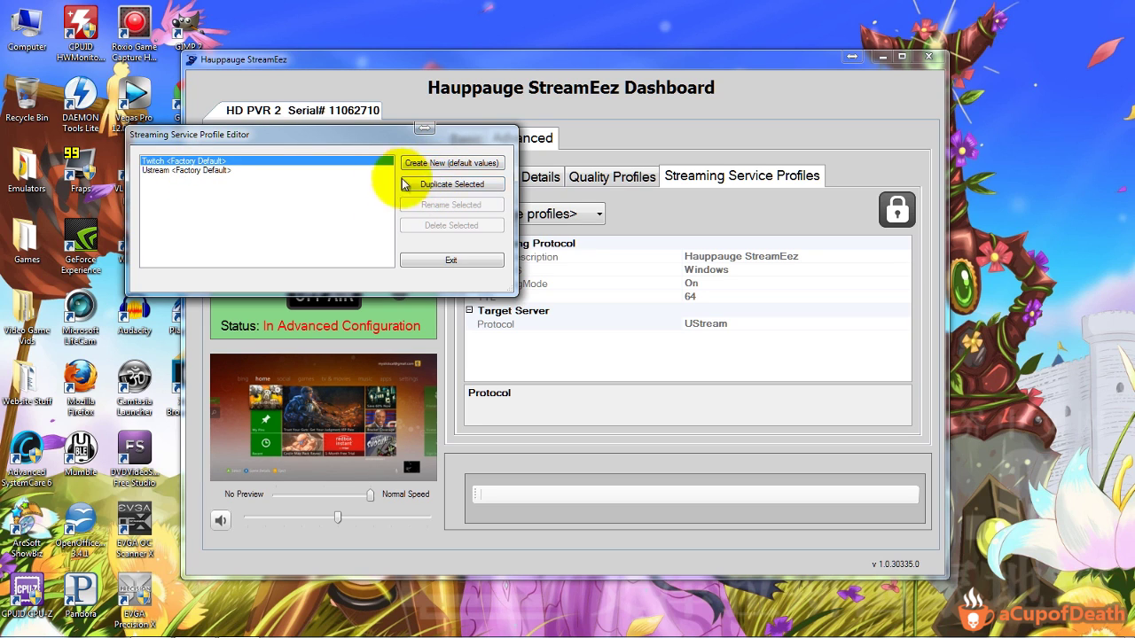
left_click(431, 163)
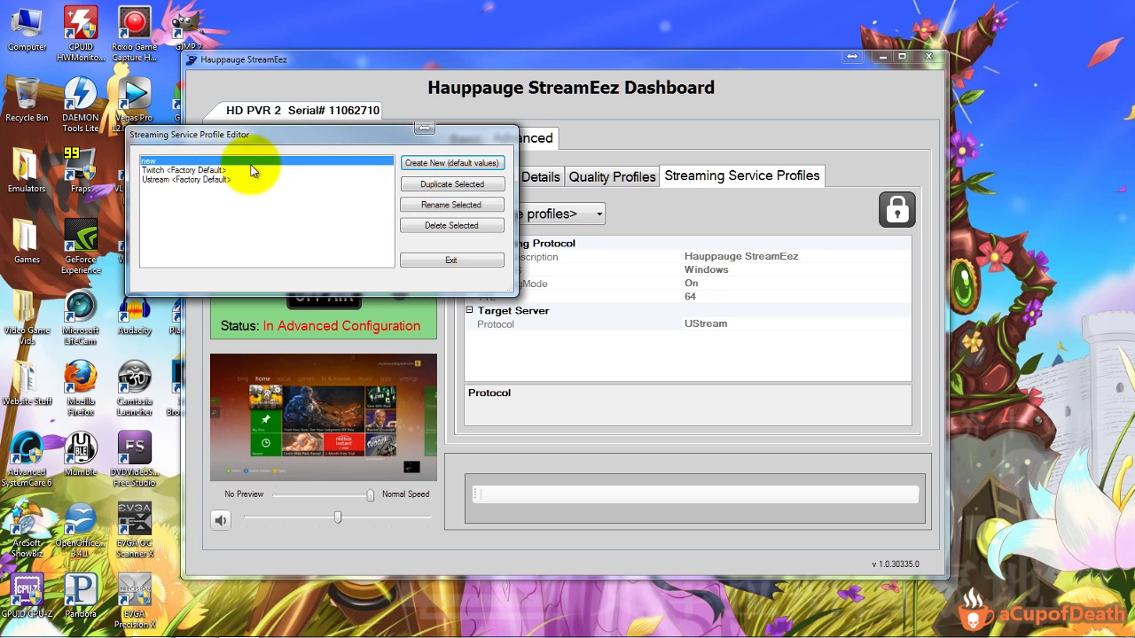
left_click(413, 225)
left_click(446, 260)
left_click(545, 217)
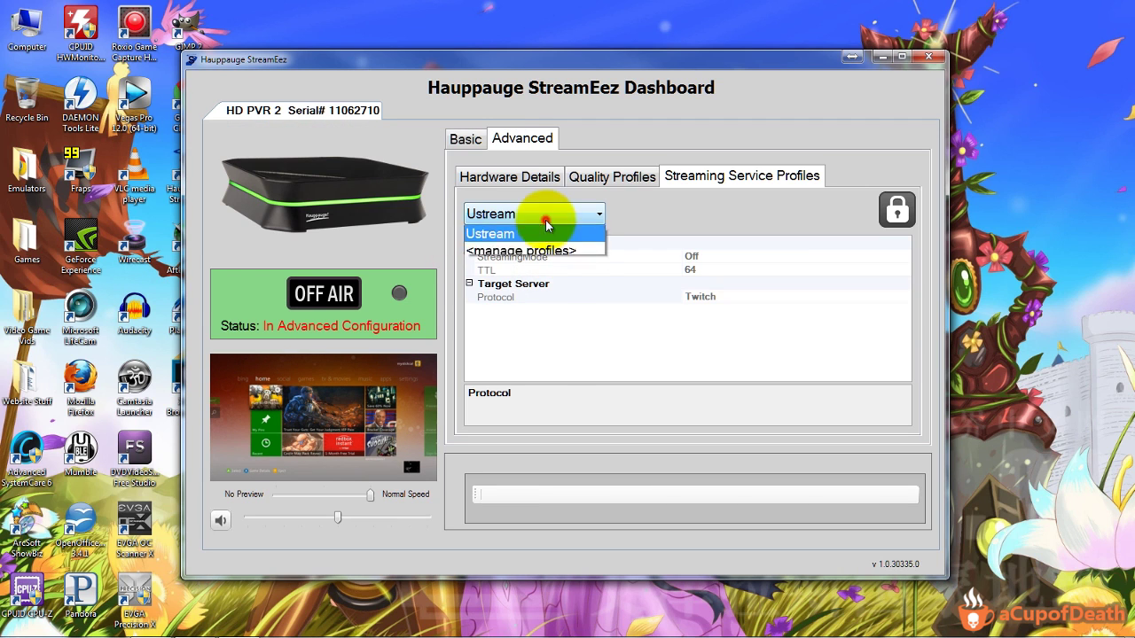
left_click(525, 234)
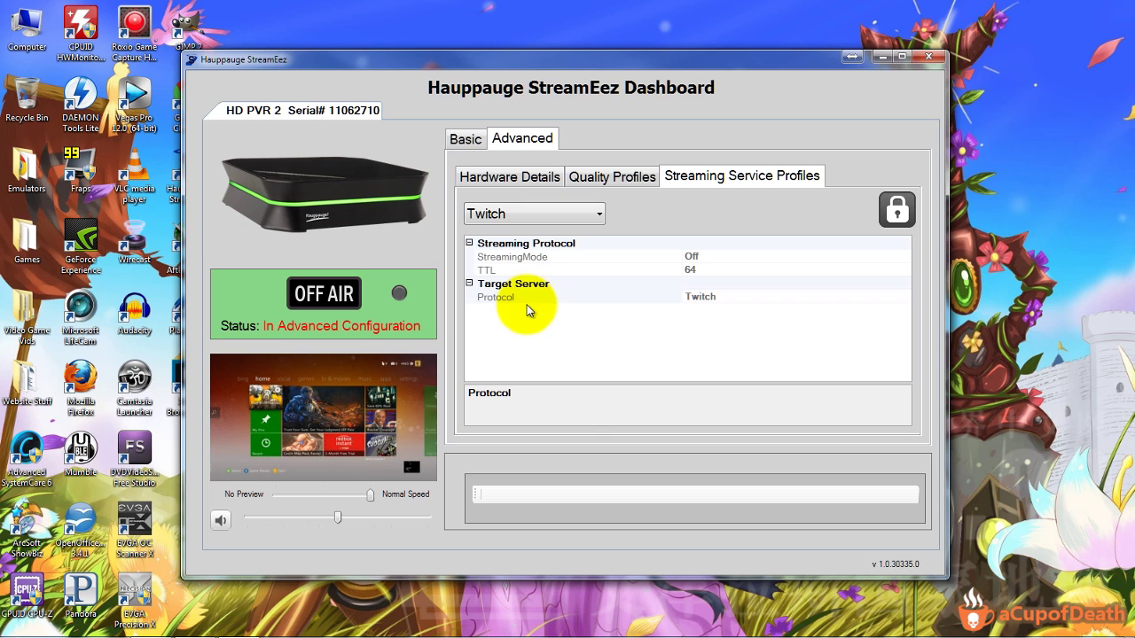
Return to the Basic dashboard and confirm Twitch is still the streaming service
left_click(470, 142)
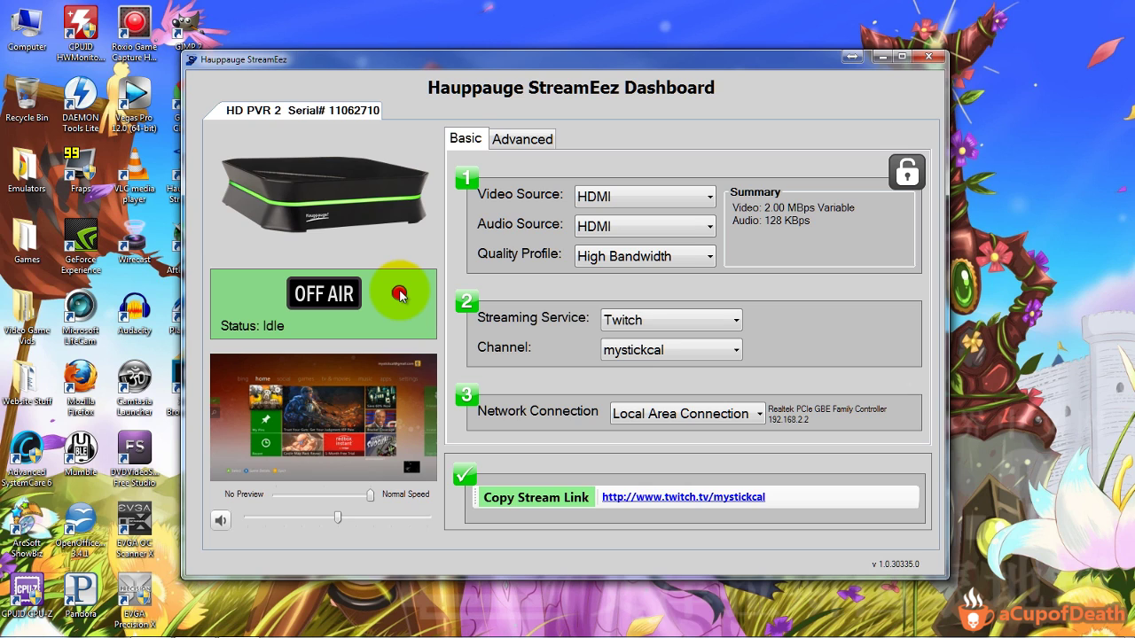
left_click(657, 321)
left_click(653, 321)
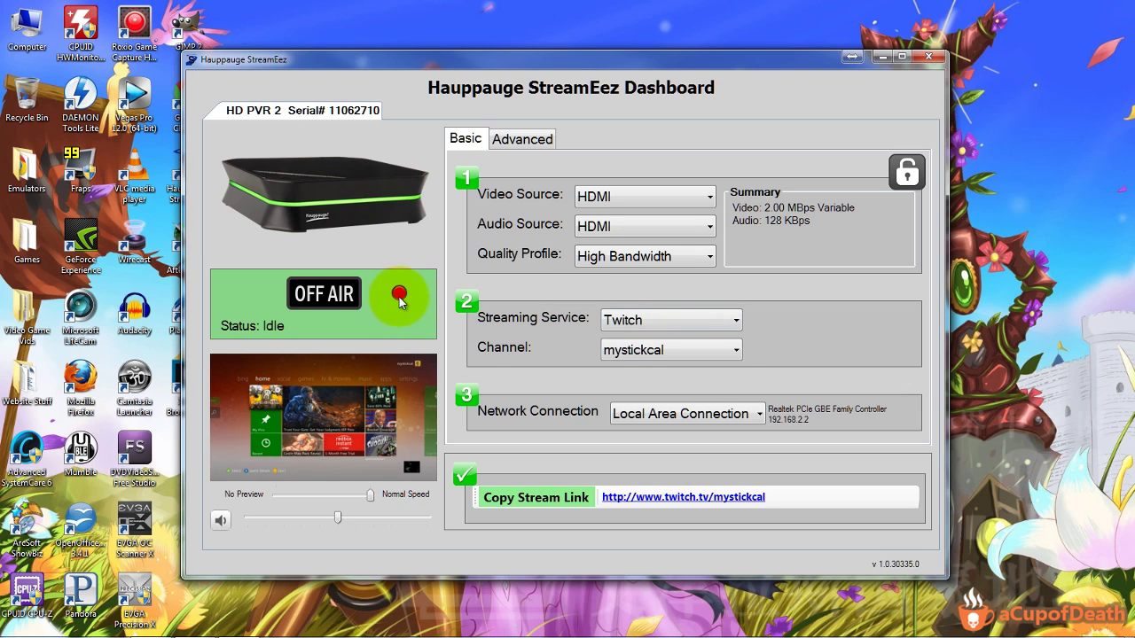
mouse_move(372, 409)
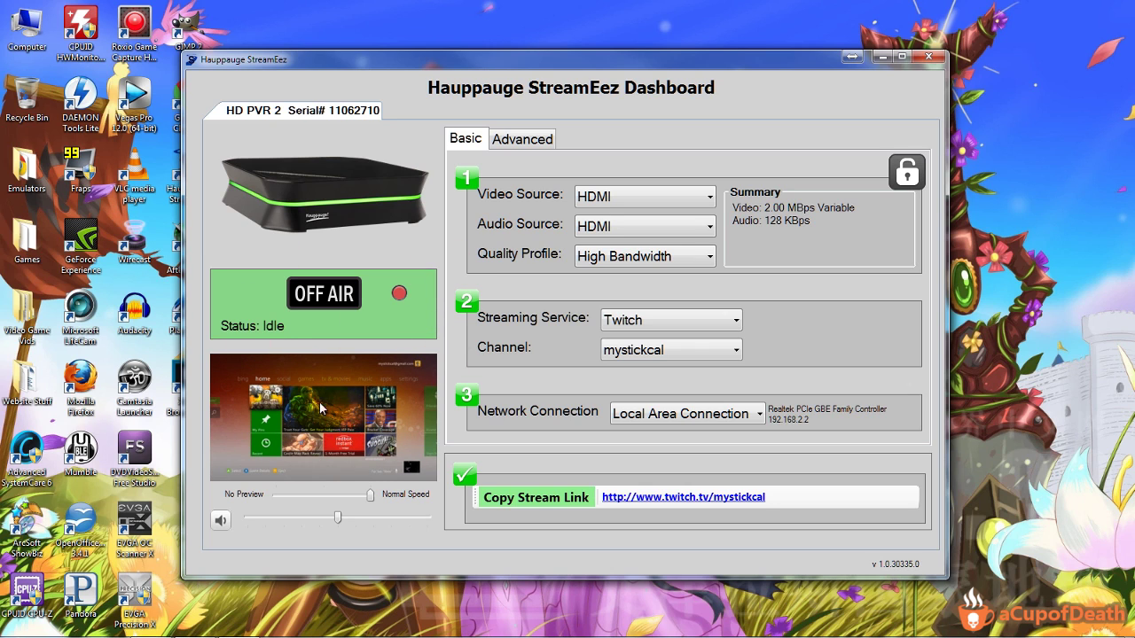
left_click(417, 371)
left_click(399, 314)
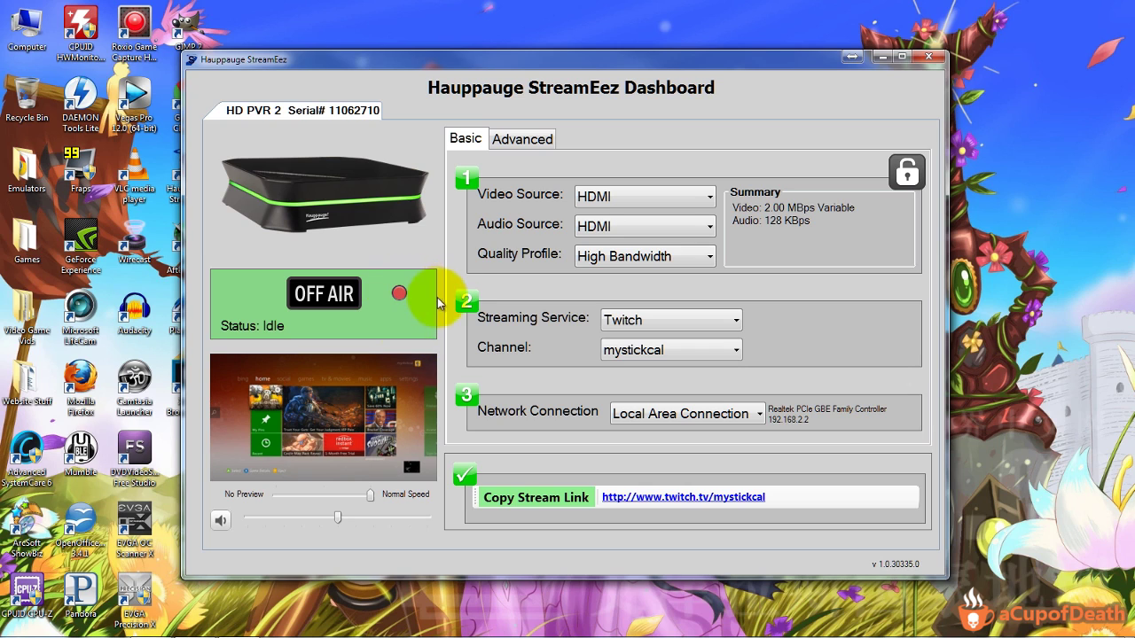